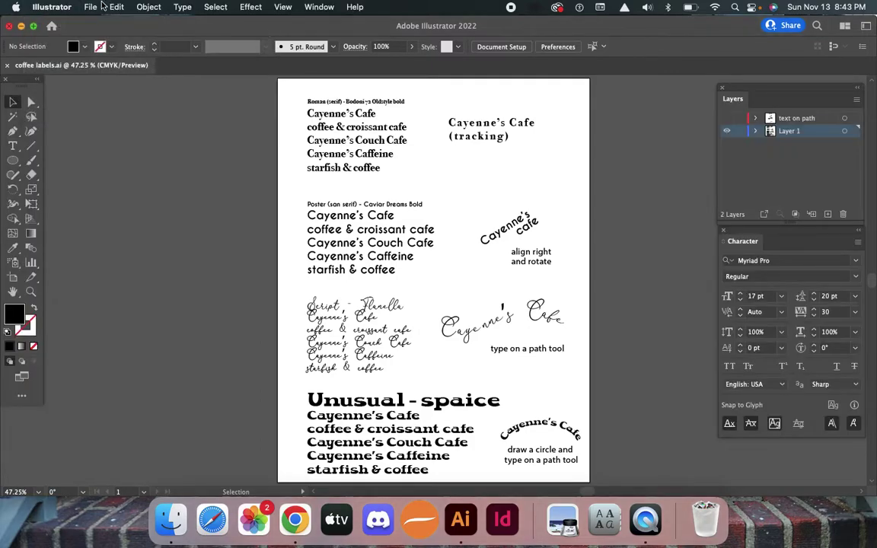
Create a new blank Letter 612 x 792 pt document and bring up Save As for it
click(97, 7)
click(411, 147)
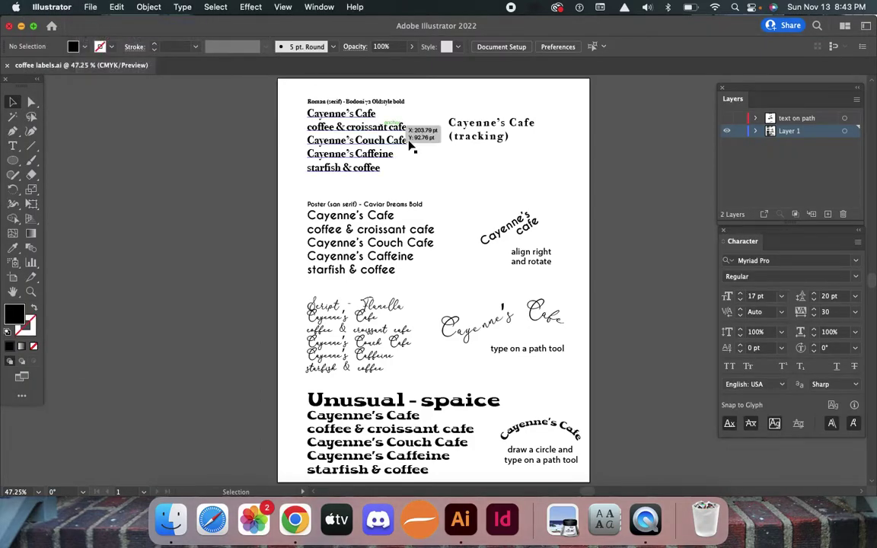
key(super+n)
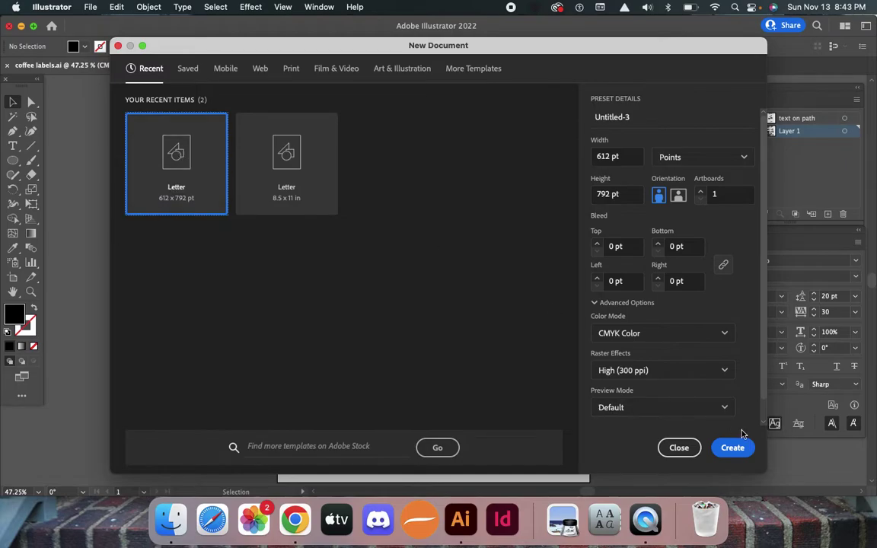
click(732, 448)
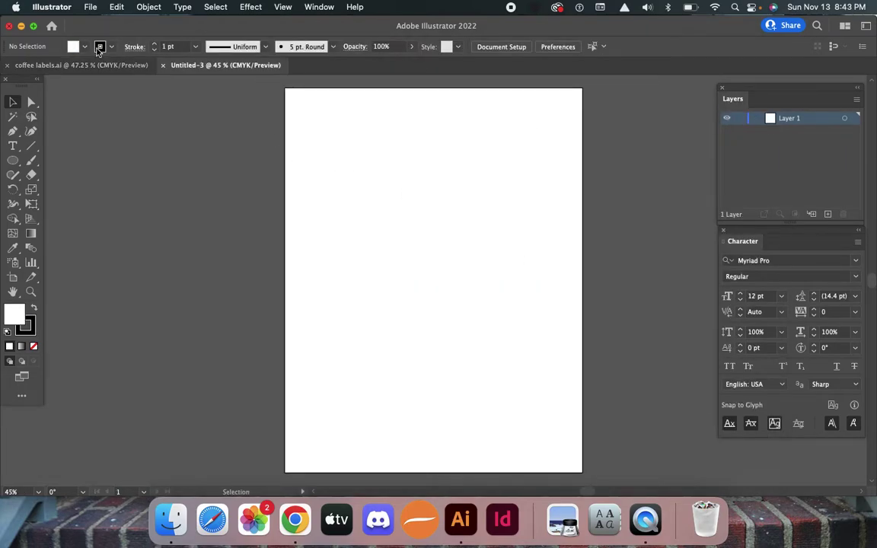
click(89, 7)
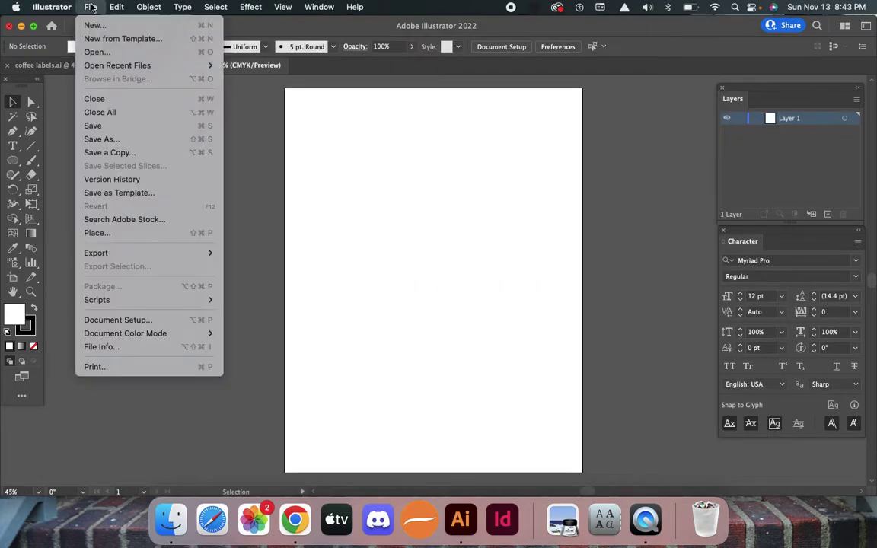
click(102, 129)
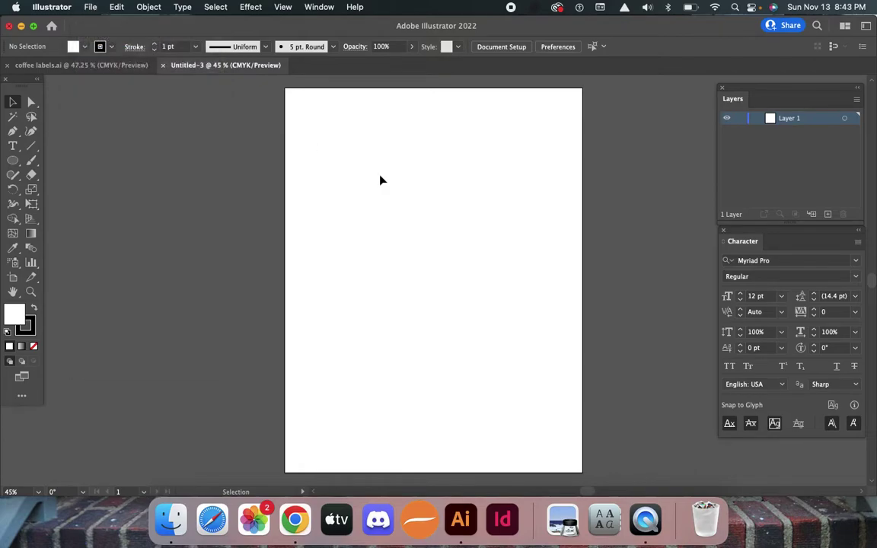
Save the blank document to the computer as 'coffee label zentangle.ai' with default Illustrator options
click(538, 379)
text(coffee )
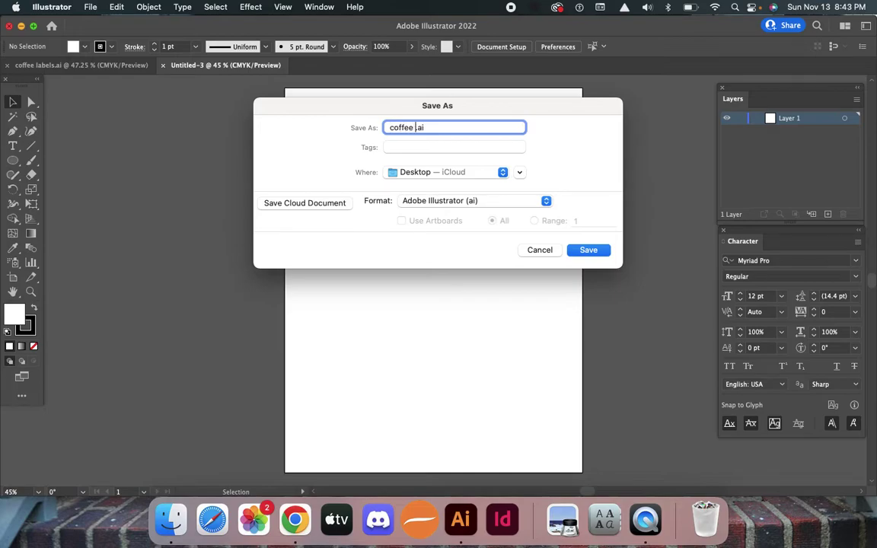
text(label zentangle)
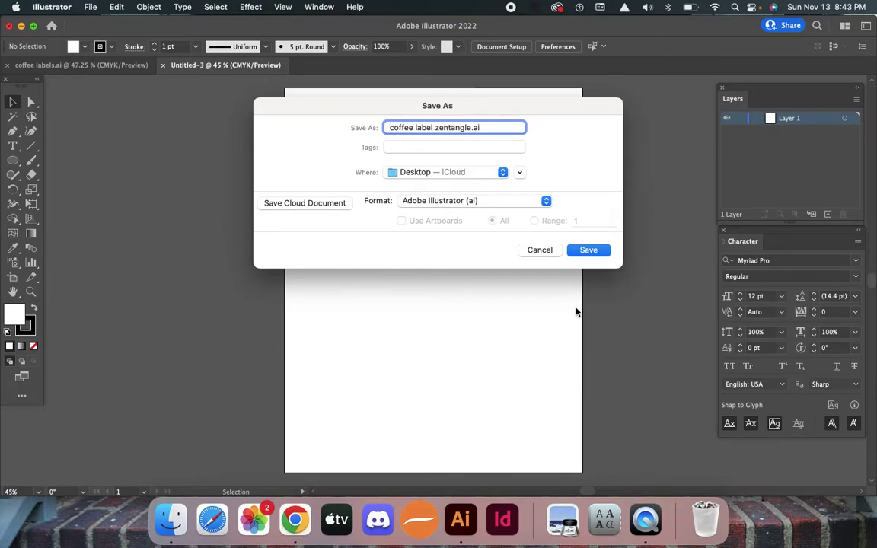
click(576, 250)
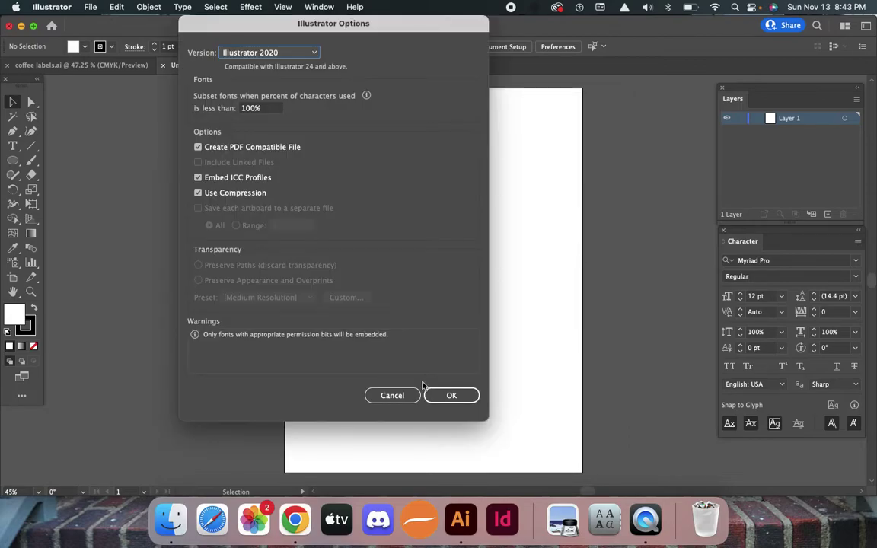
click(451, 395)
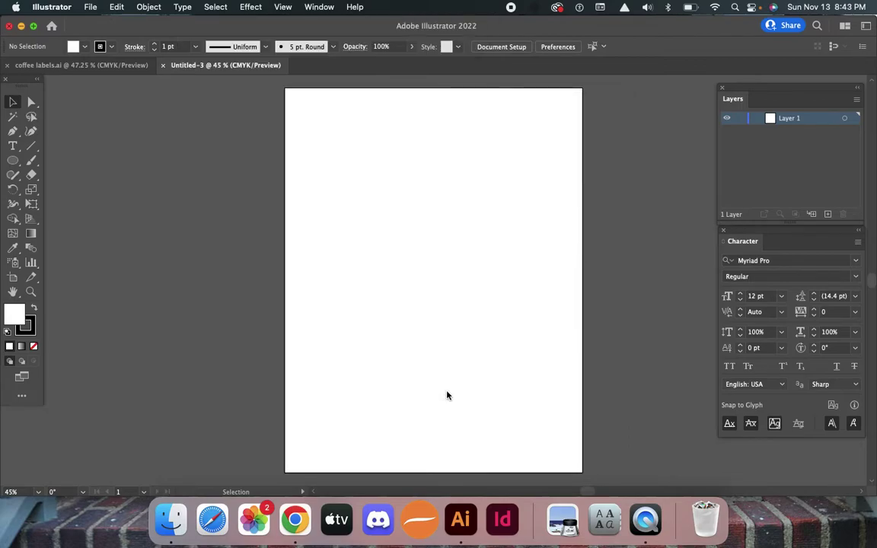
click(296, 521)
scroll(216, 301, up, 5)
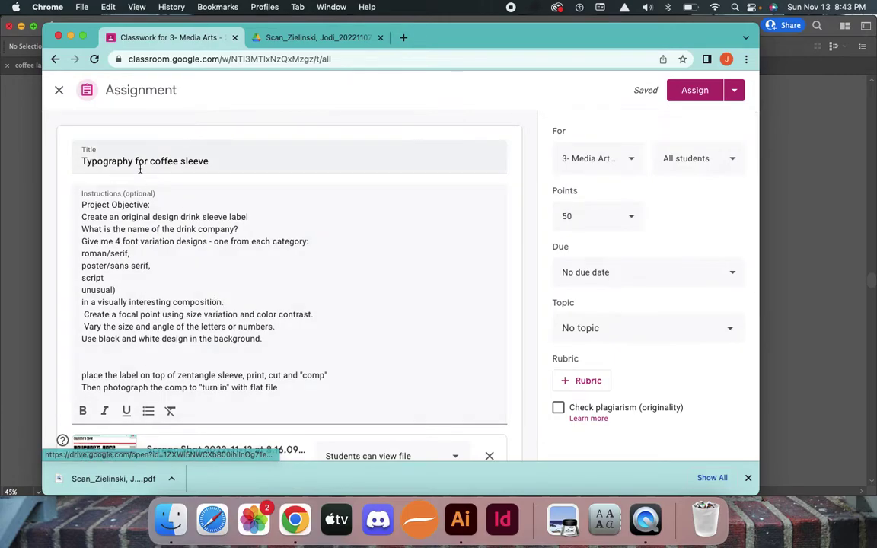
scroll(197, 335, down, 5)
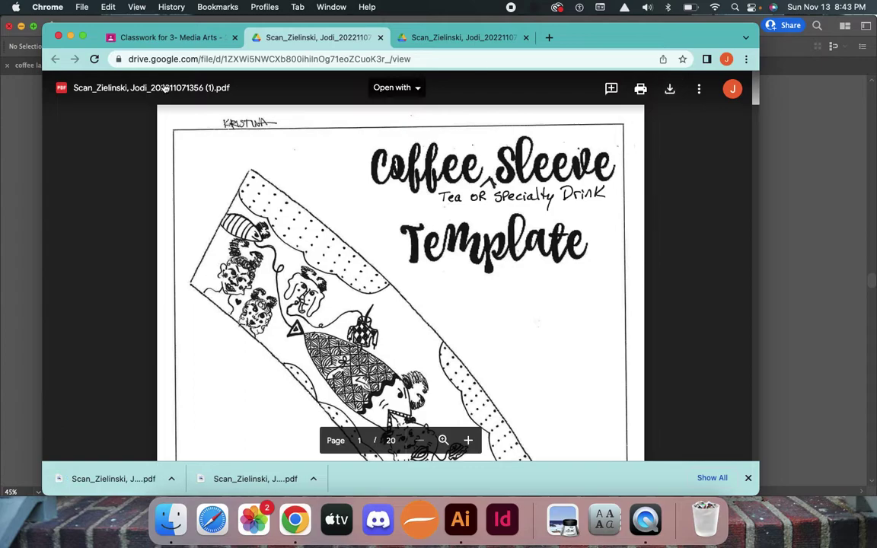
click(456, 40)
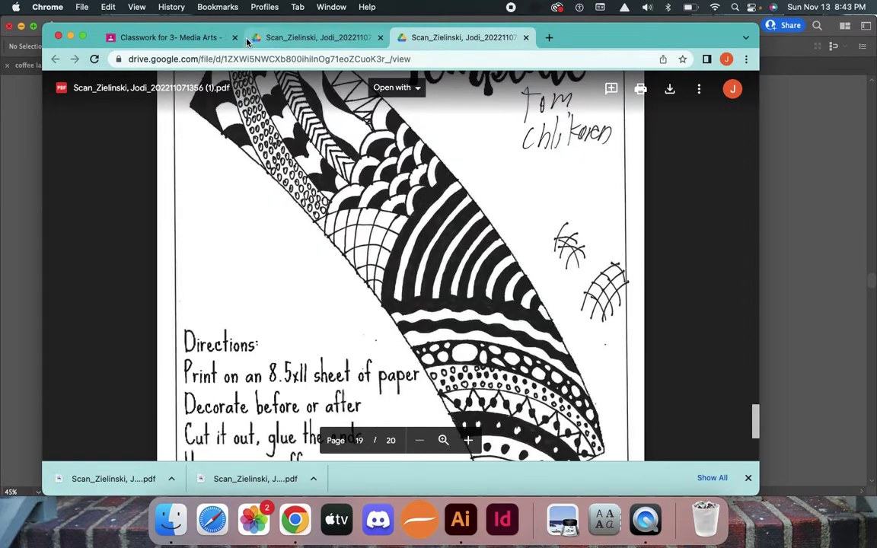
click(71, 36)
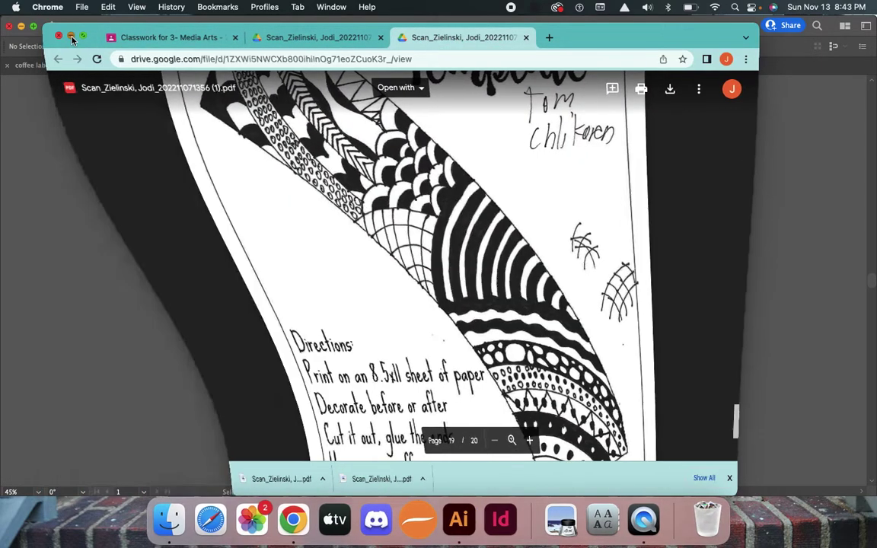
click(267, 171)
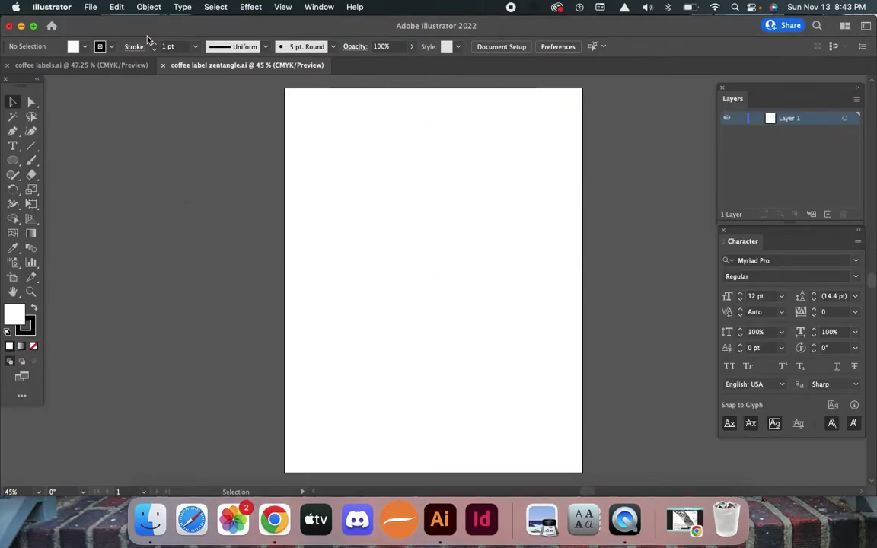
Choose the newest scanned sleeve template PDF in Downloads to place as a linked file
click(90, 7)
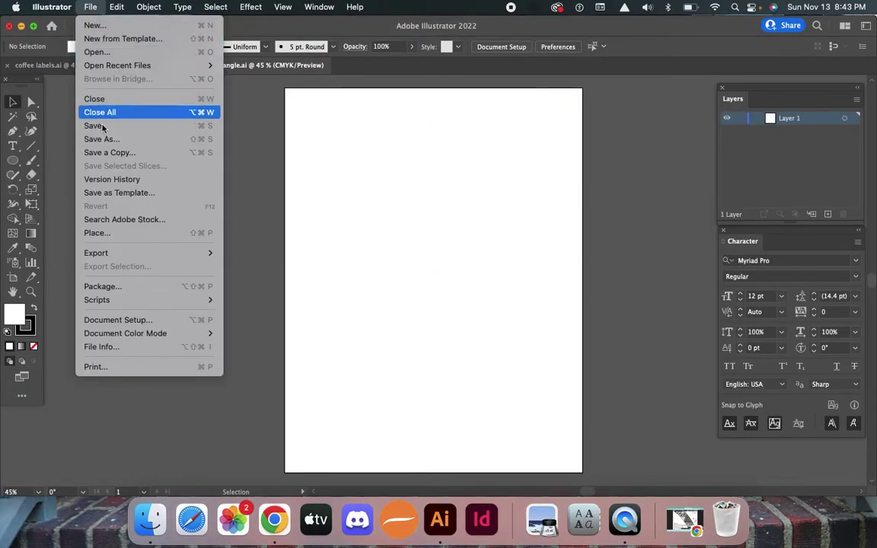
click(99, 233)
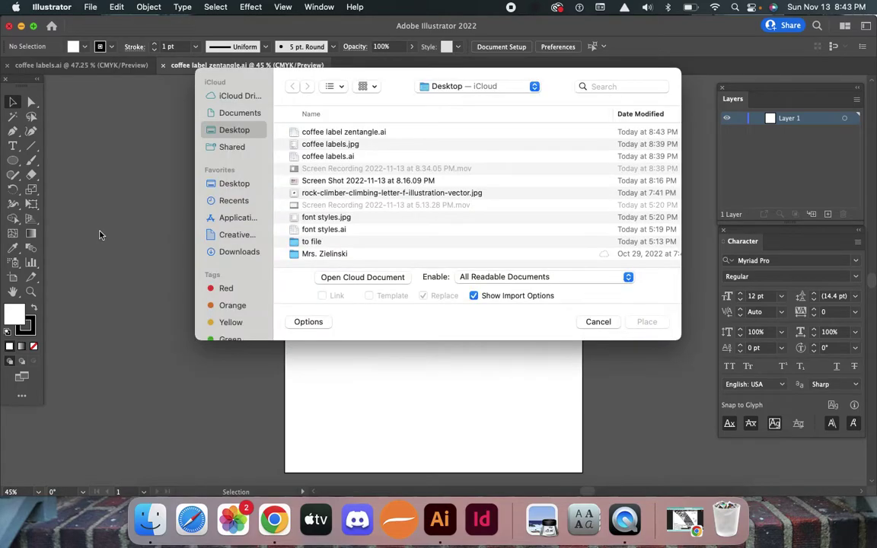
click(309, 322)
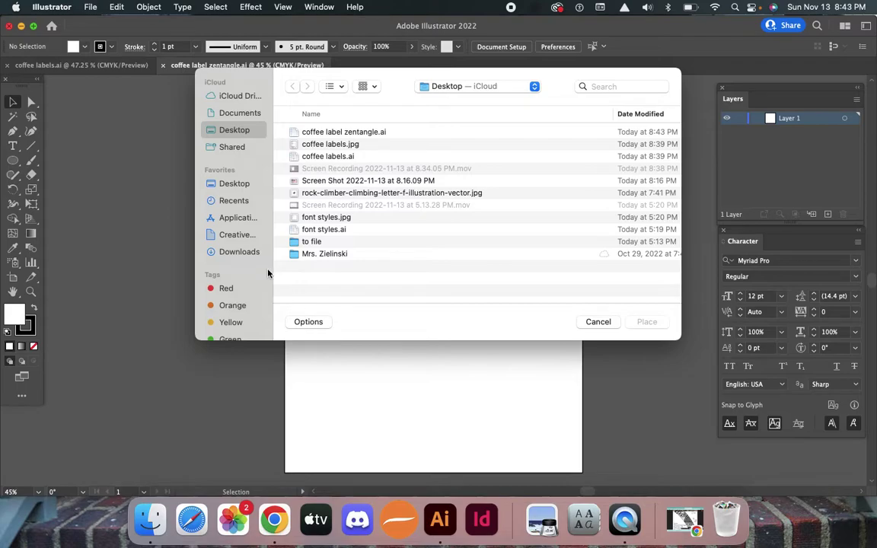
click(245, 254)
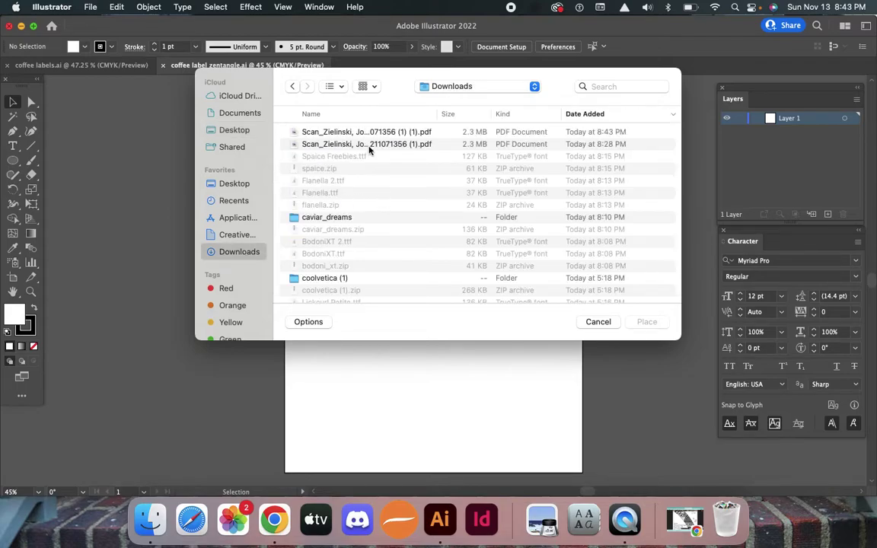
click(365, 134)
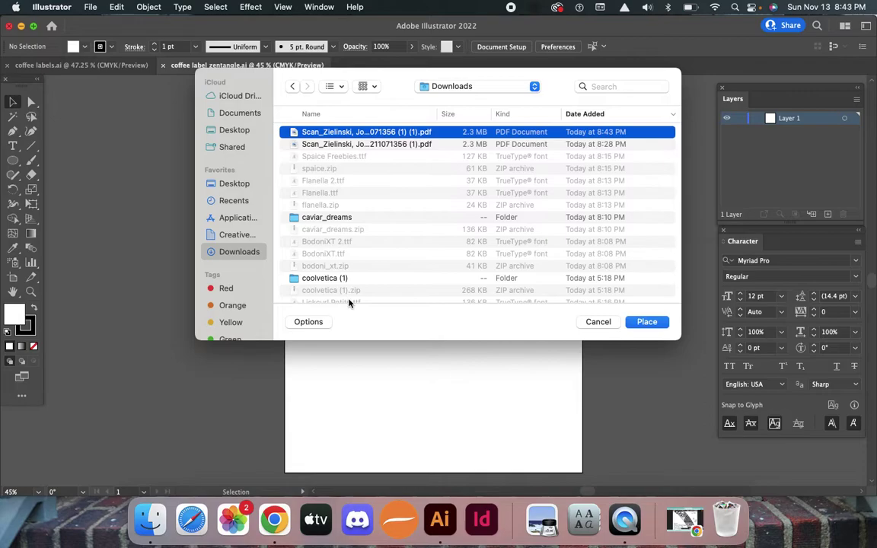
click(309, 322)
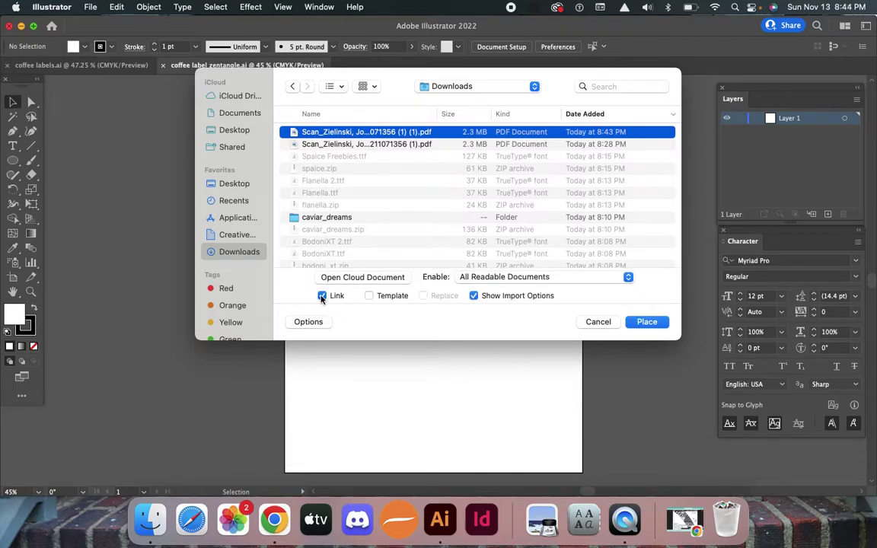
click(322, 297)
click(653, 323)
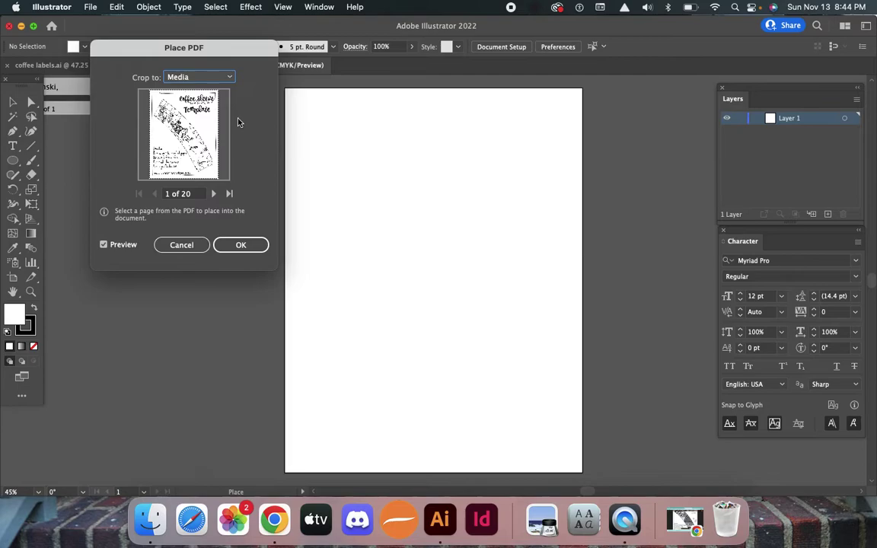
Place page 20 of the scanned PDF so it fills the Letter artboard
click(172, 196)
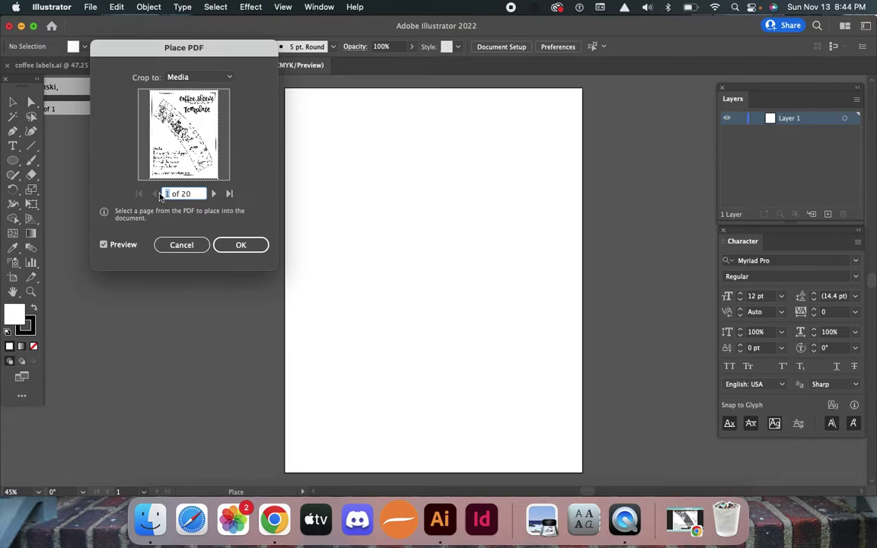
text(20)
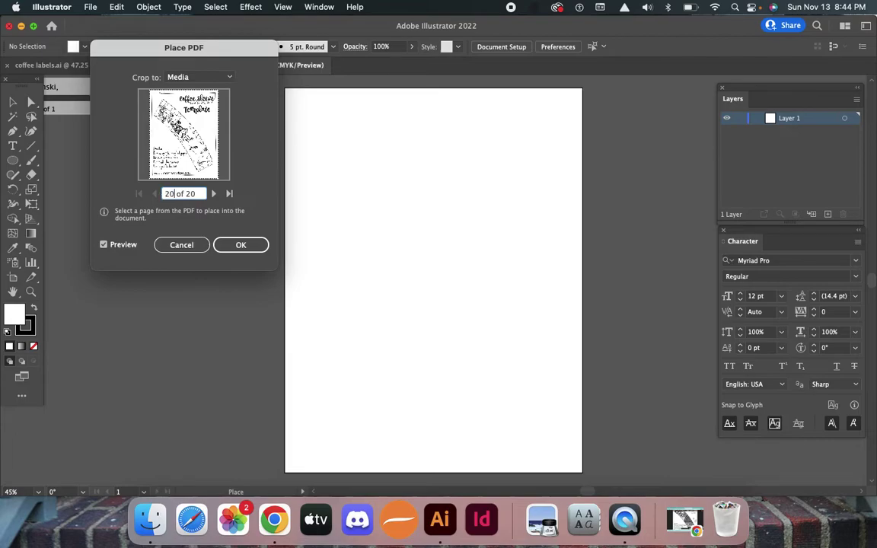
click(241, 246)
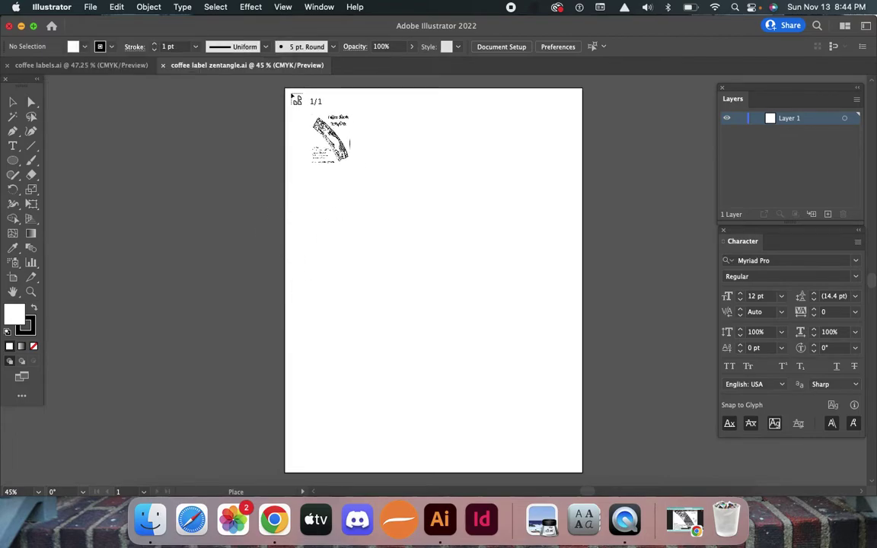
click(288, 92)
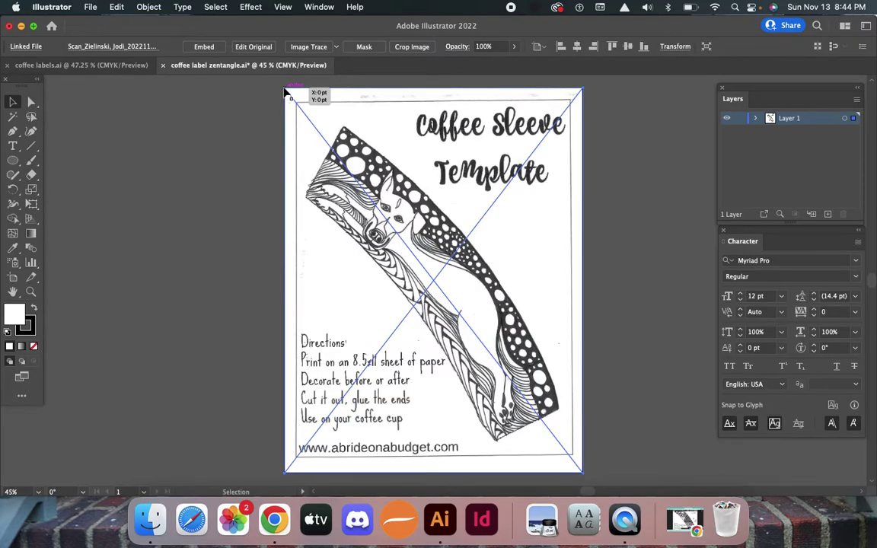
Add a layer named 'text' above Layer 1 and lock Layer 1 with the template
click(856, 100)
click(822, 102)
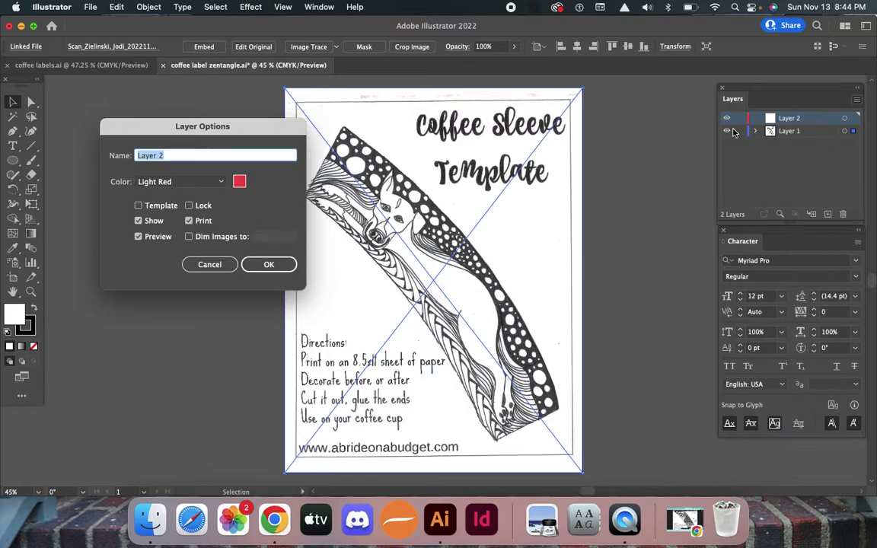
text(text)
click(269, 267)
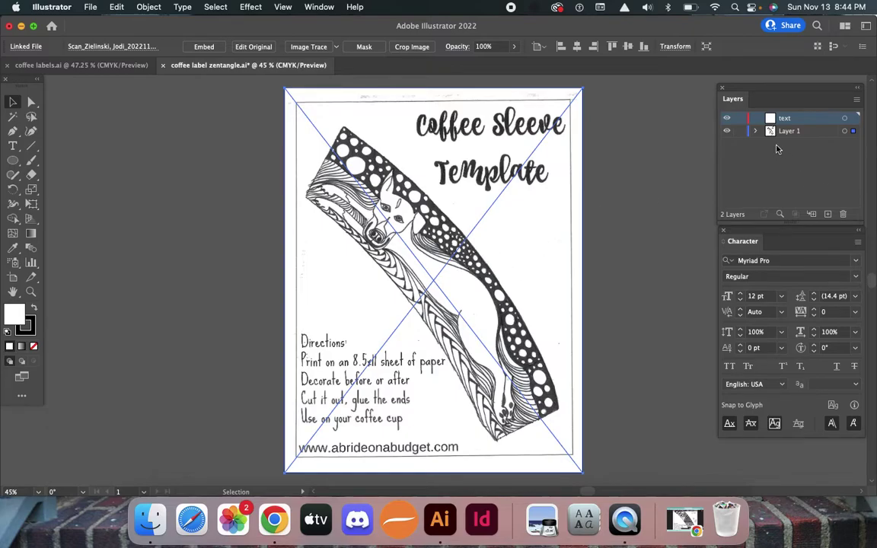
click(740, 132)
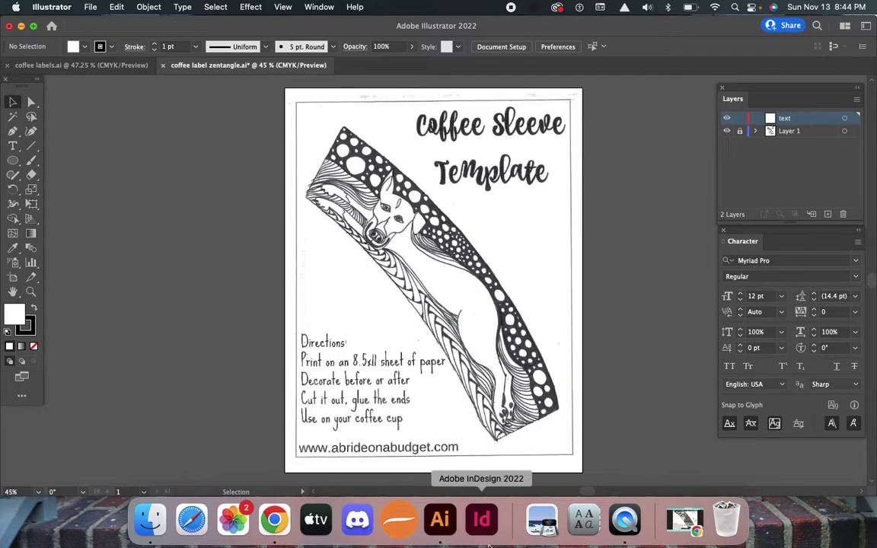
Open the scanned sleeve PDF from Downloads in Preview, scroll through its pages, then close it
click(21, 26)
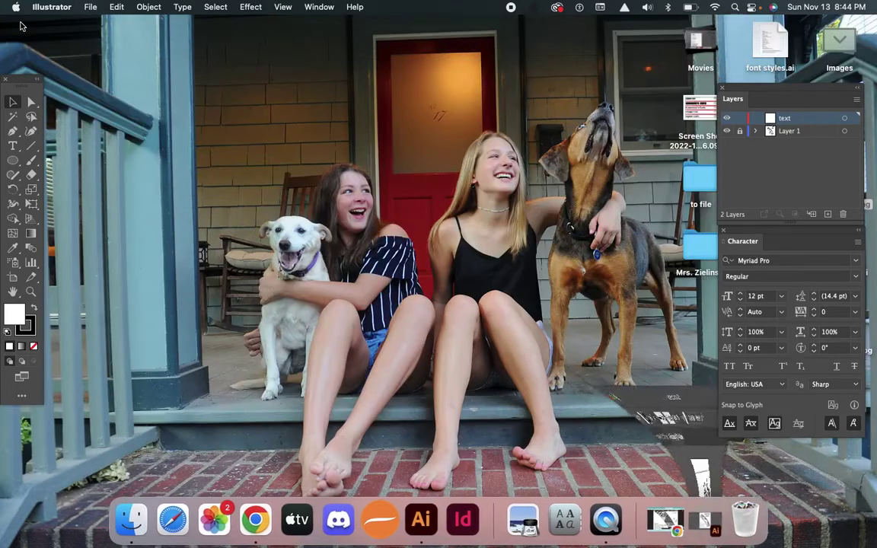
click(125, 522)
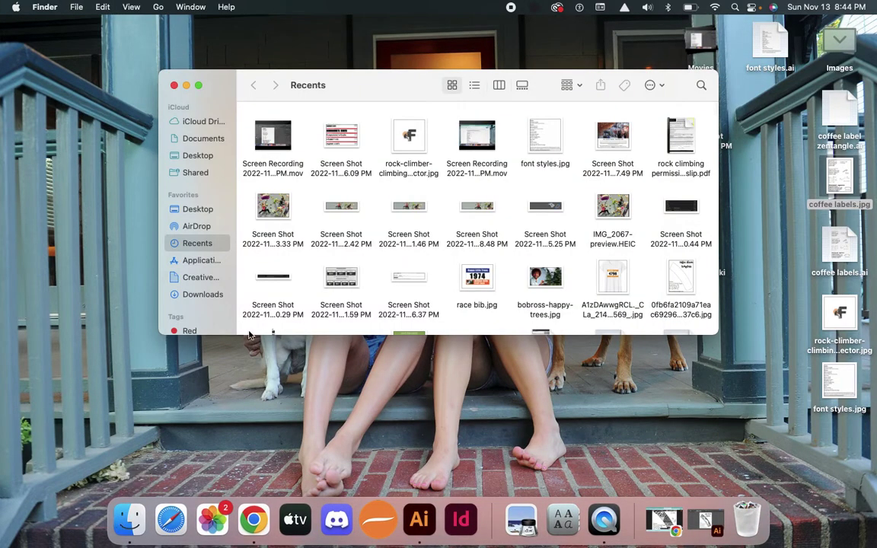
click(203, 294)
double_click(287, 127)
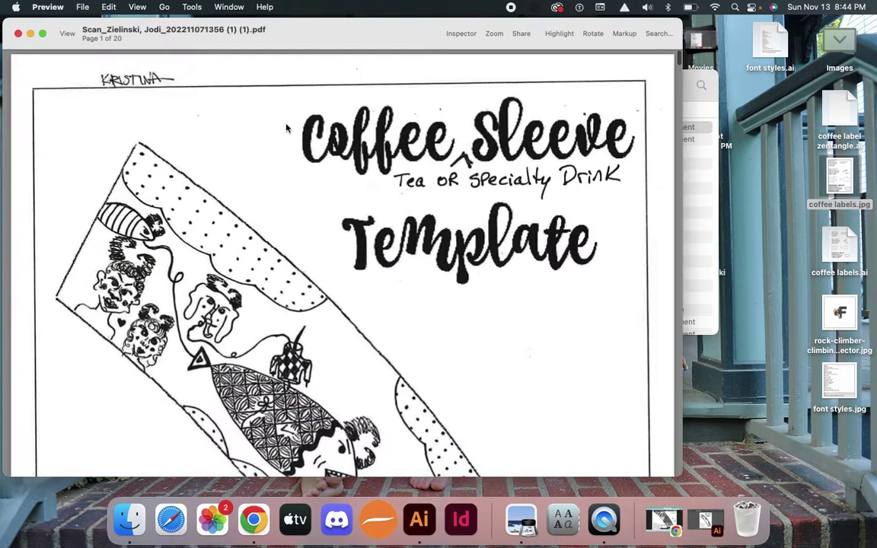
scroll(287, 133, down, 15)
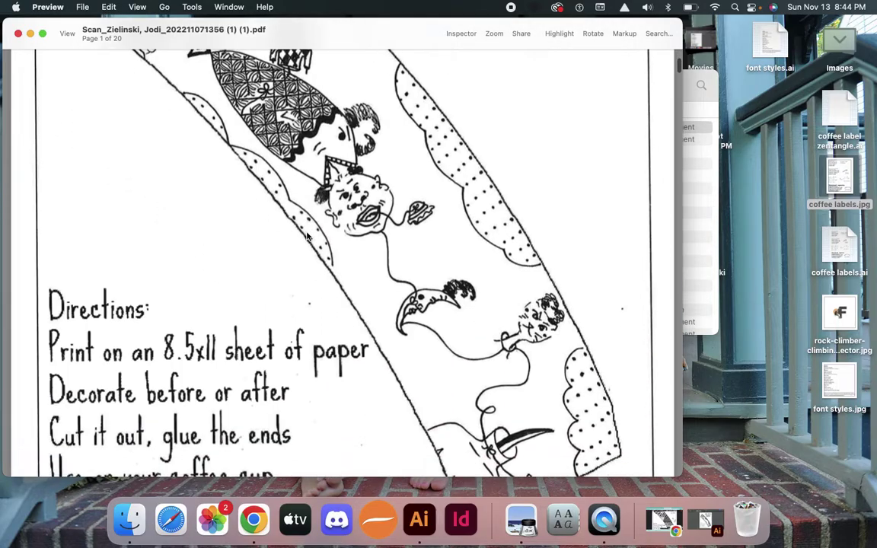
scroll(307, 236, down, 20)
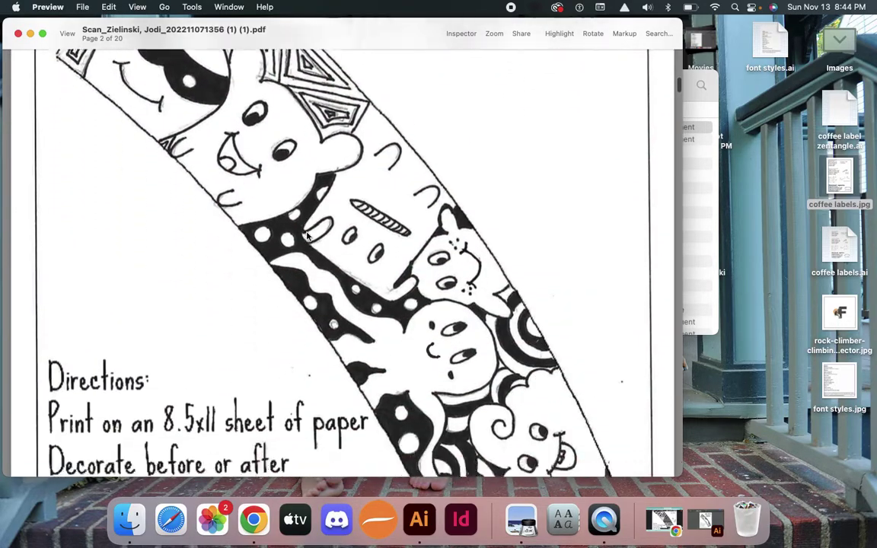
scroll(307, 237, down, 20)
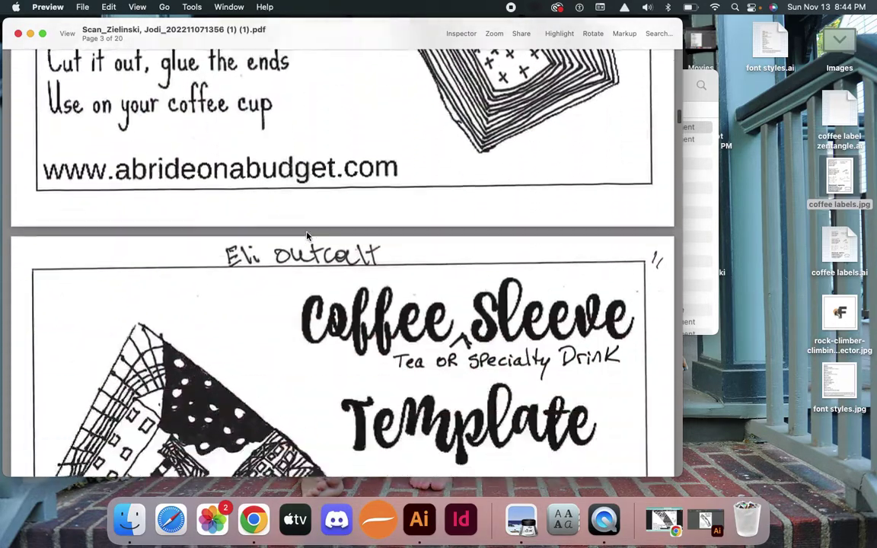
scroll(307, 237, down, 20)
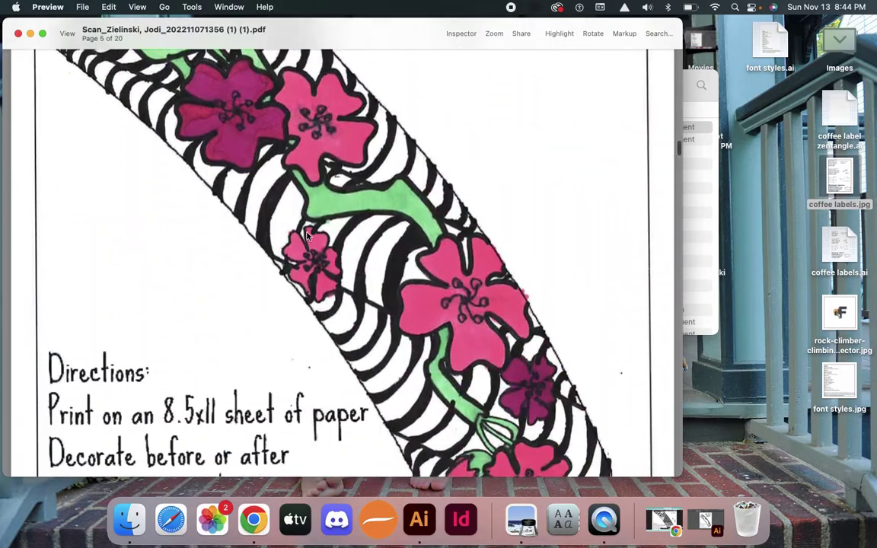
scroll(307, 237, down, 12)
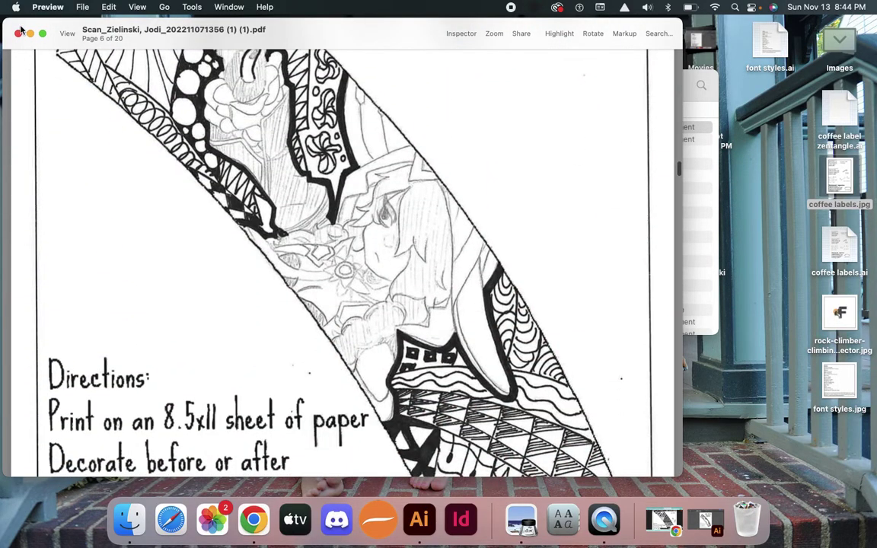
click(19, 34)
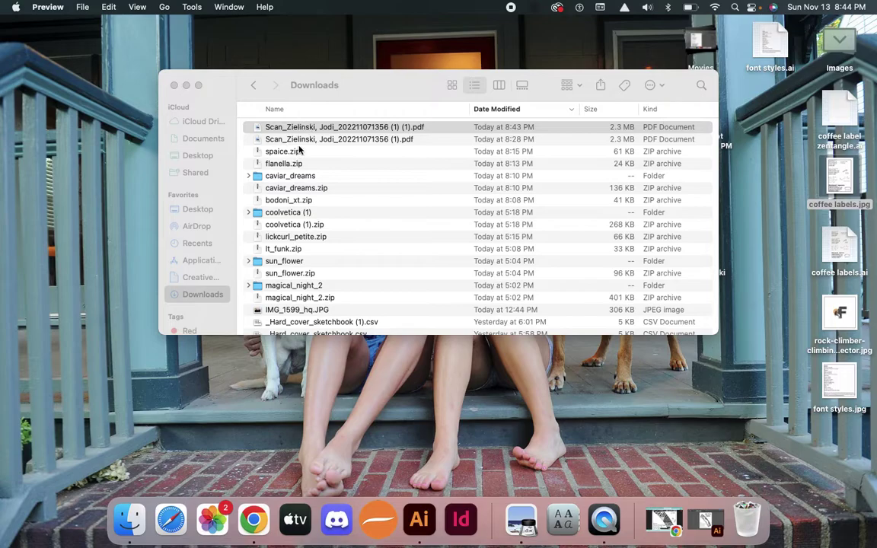
click(714, 520)
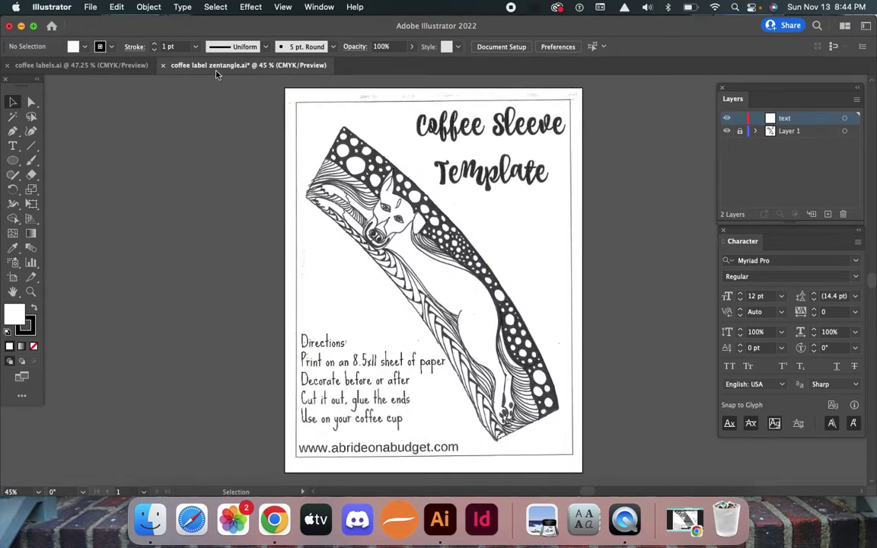
Copy the circular Cayenne's Cafe type sample from coffee labels.ai, then return to the zentangle document
click(118, 65)
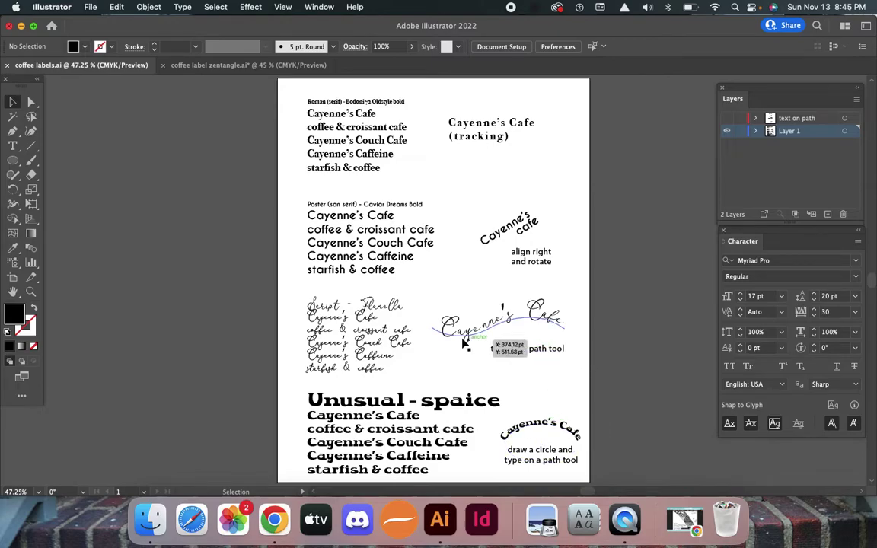
click(535, 431)
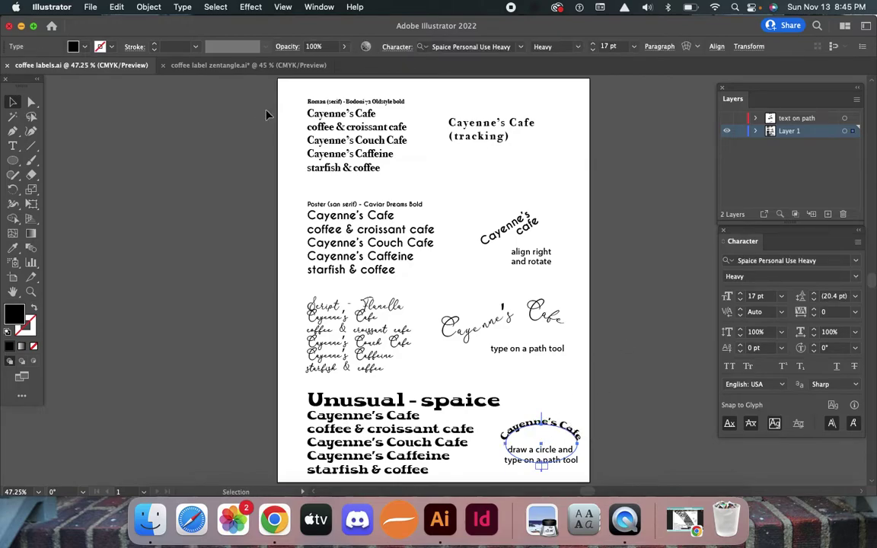
click(196, 65)
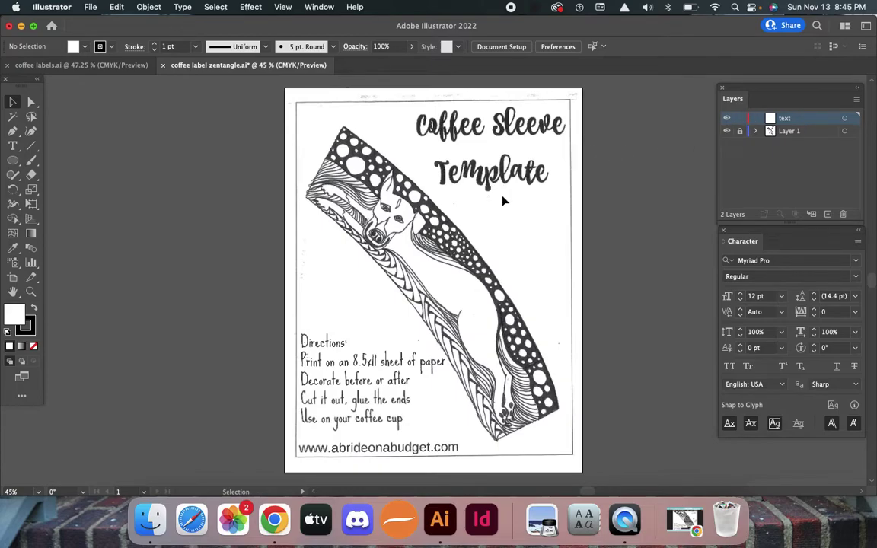
Paste the circular Cayenne's Cafe type into the template and nudge it into the sleeve band
key(super+v)
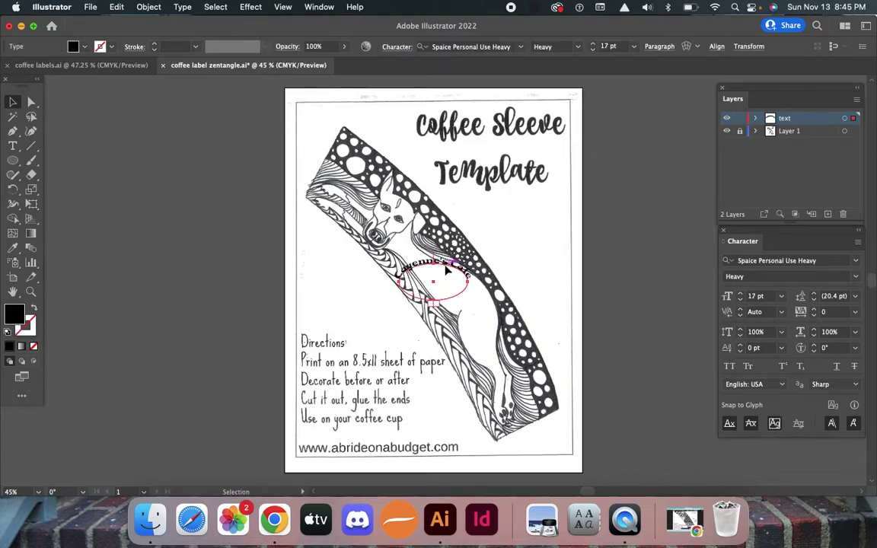
drag(447, 269, 463, 290)
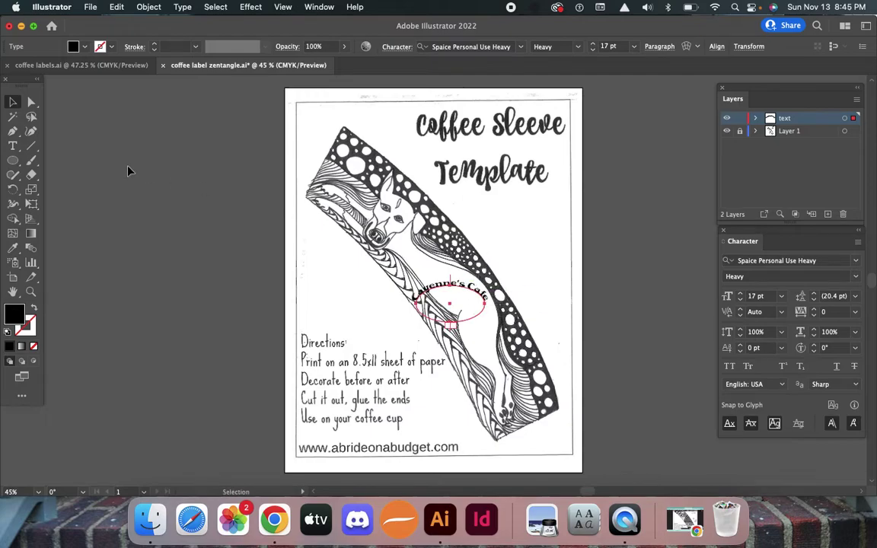
key(super+equal)
key(super+equal)
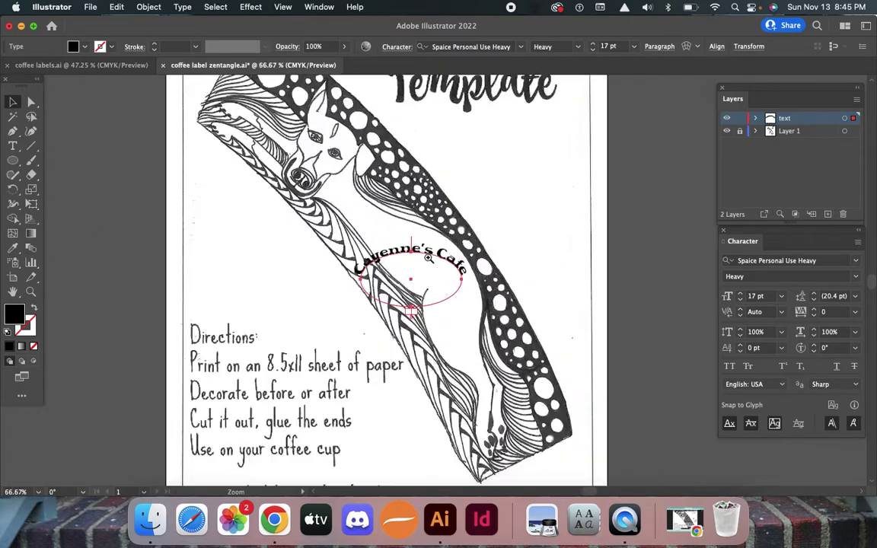
key(super+equal)
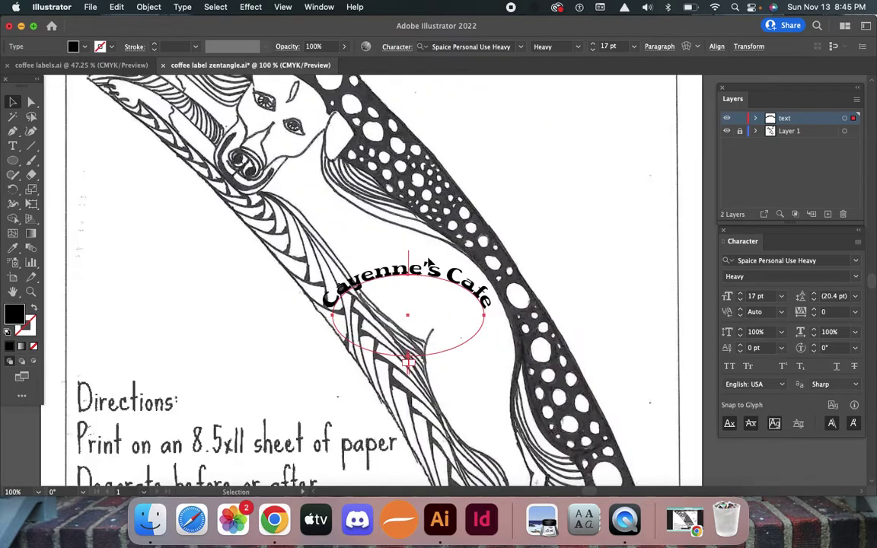
Rotate the curved text to follow the sleeve, then move it to the page's upper right
click(13, 189)
drag(504, 329, 464, 390)
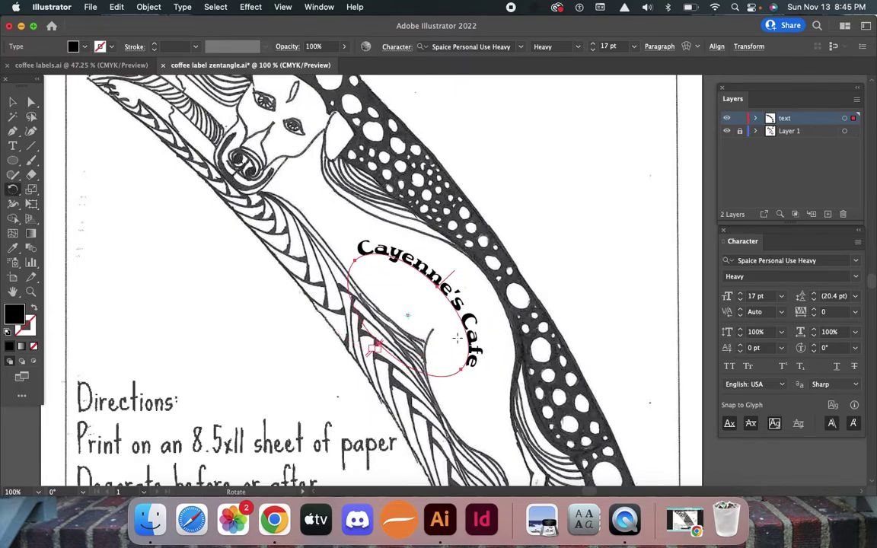
key(super+shift+a)
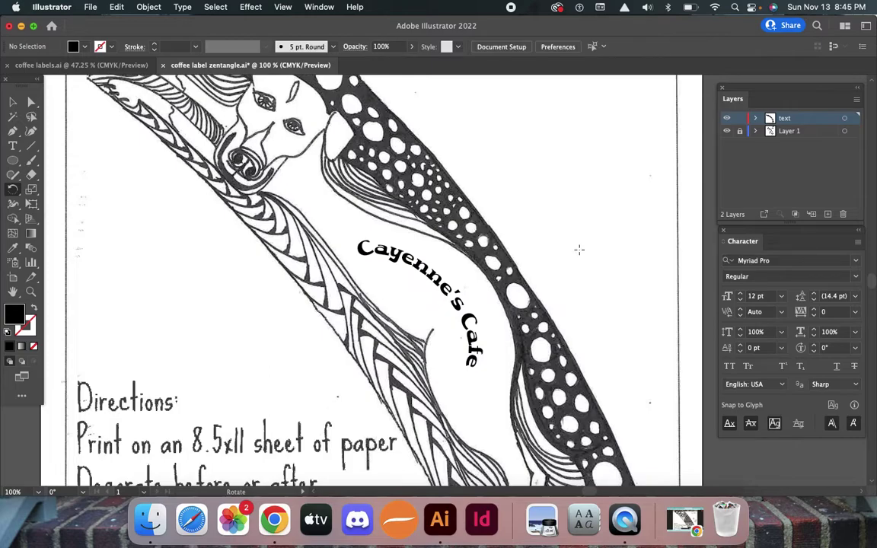
key(v)
click(455, 298)
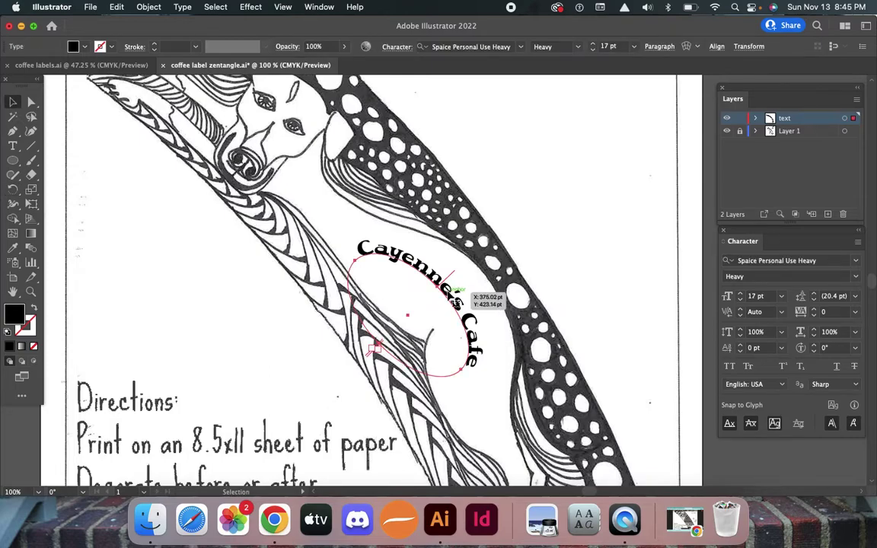
drag(459, 293, 619, 173)
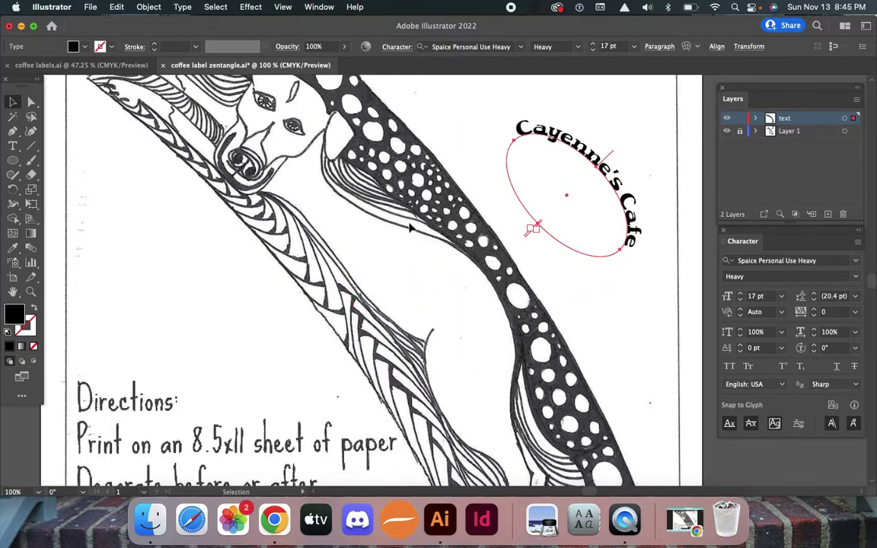
Draw a three-point curved Pen path running diagonally down through the sleeve's white area
key(p)
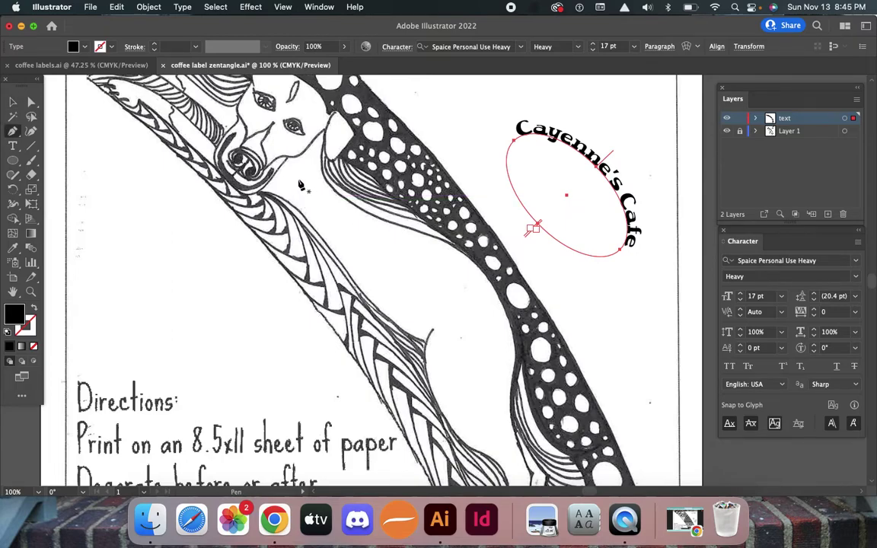
click(298, 181)
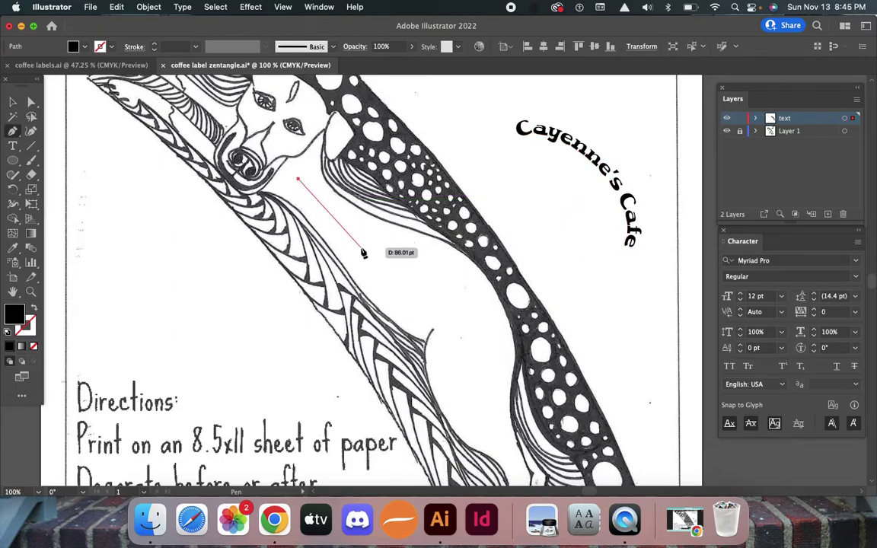
drag(360, 248, 416, 275)
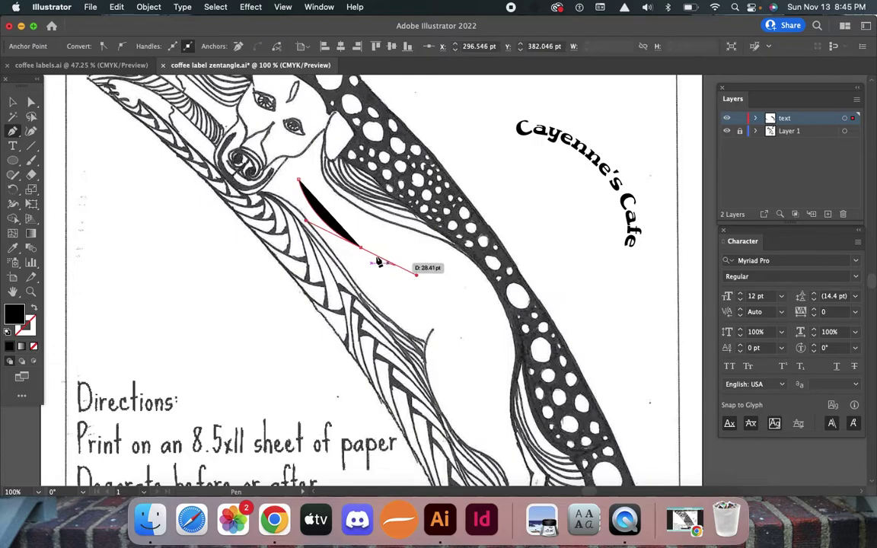
click(362, 249)
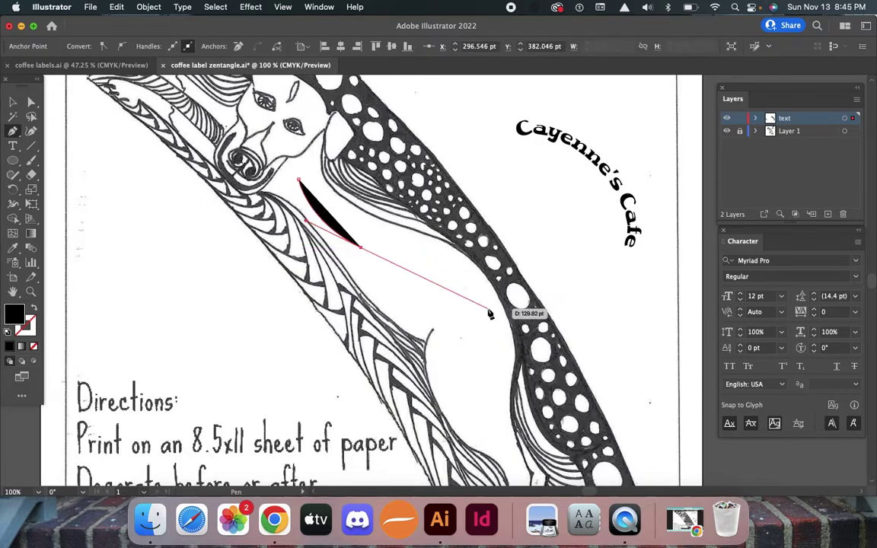
drag(469, 381, 441, 485)
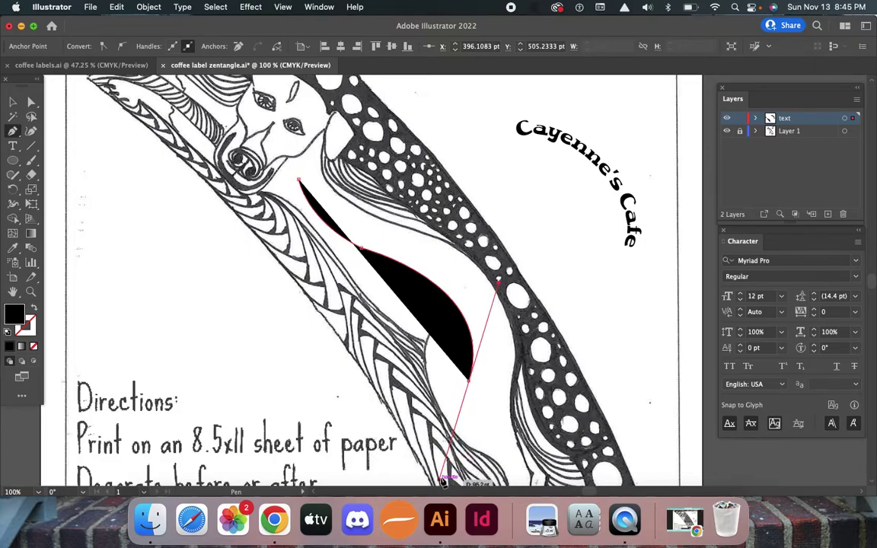
click(12, 105)
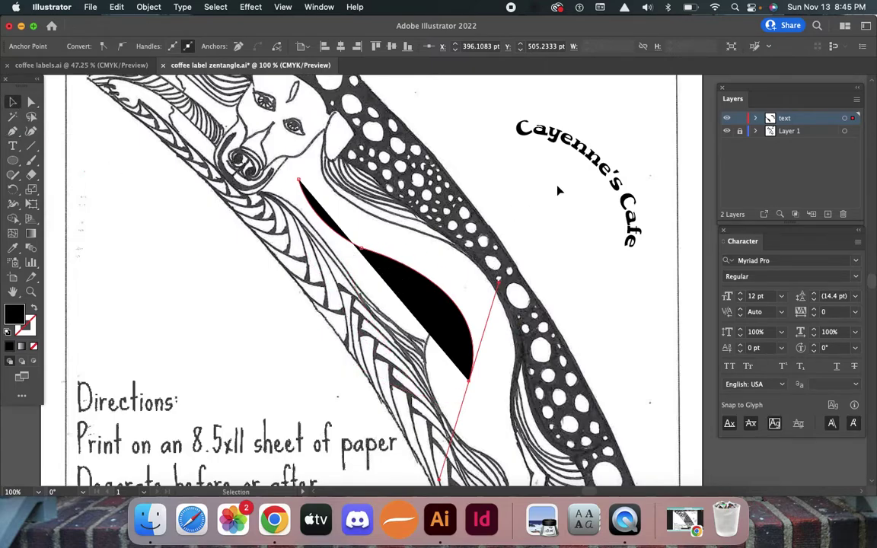
click(533, 228)
Select the Cayenne's Cafe wording in the circular type, then select the new black curve
key(t)
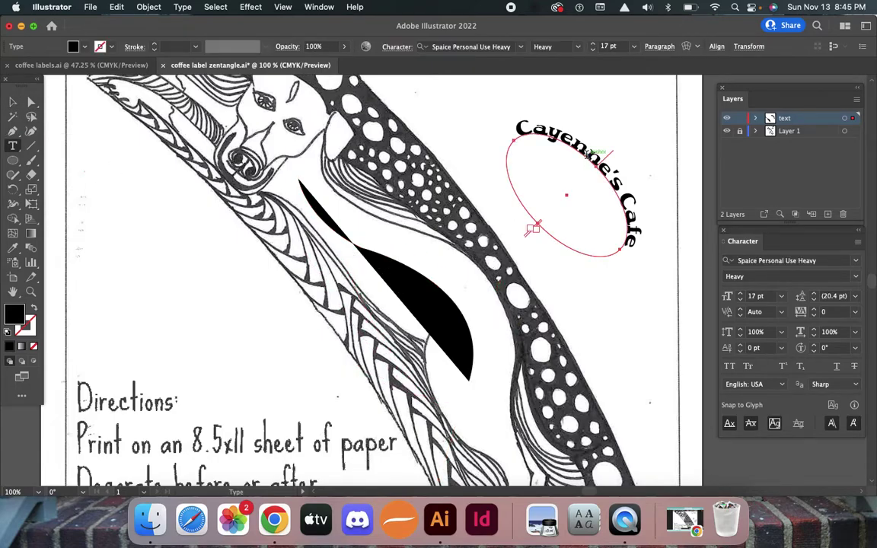
triple_click(588, 155)
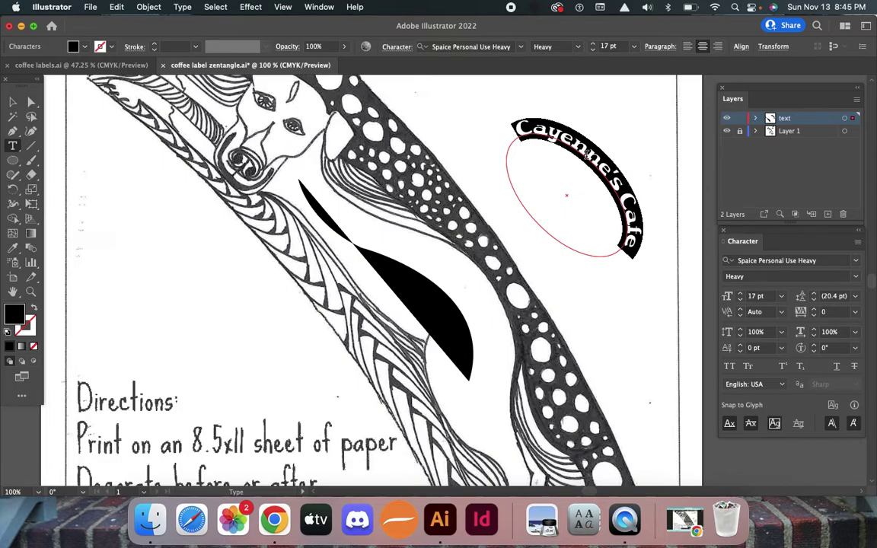
super+click(403, 270)
Set Cayenne's Cafe along the new curve as path type and drag its start to the curve's beginning
drag(13, 144, 64, 151)
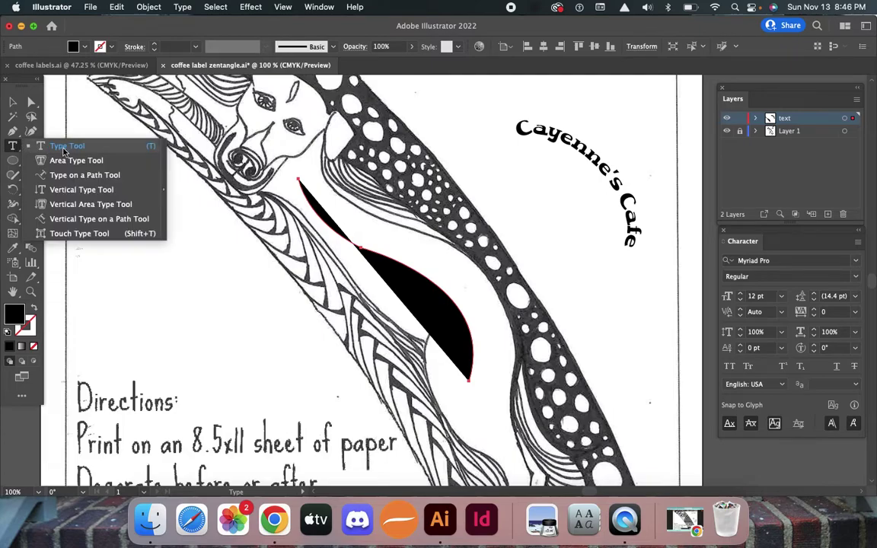
click(74, 178)
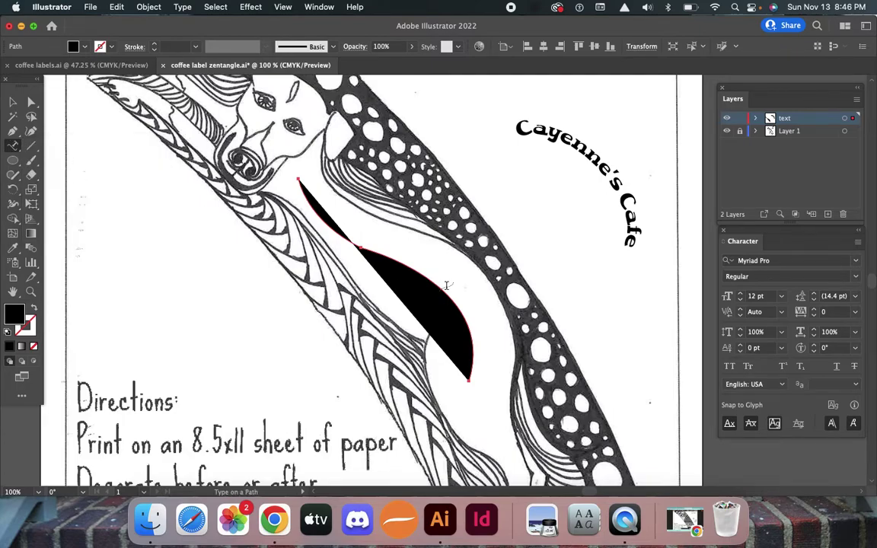
click(430, 276)
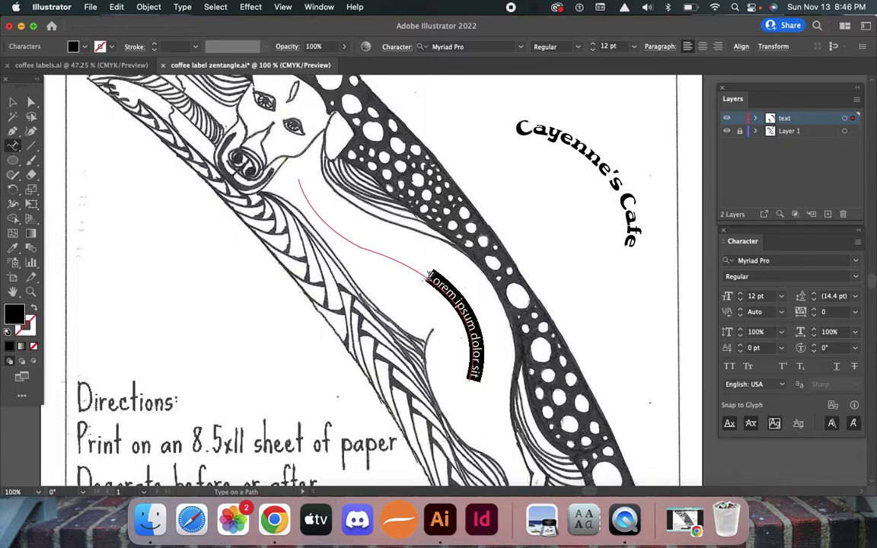
text(Cayenne's Cafe)
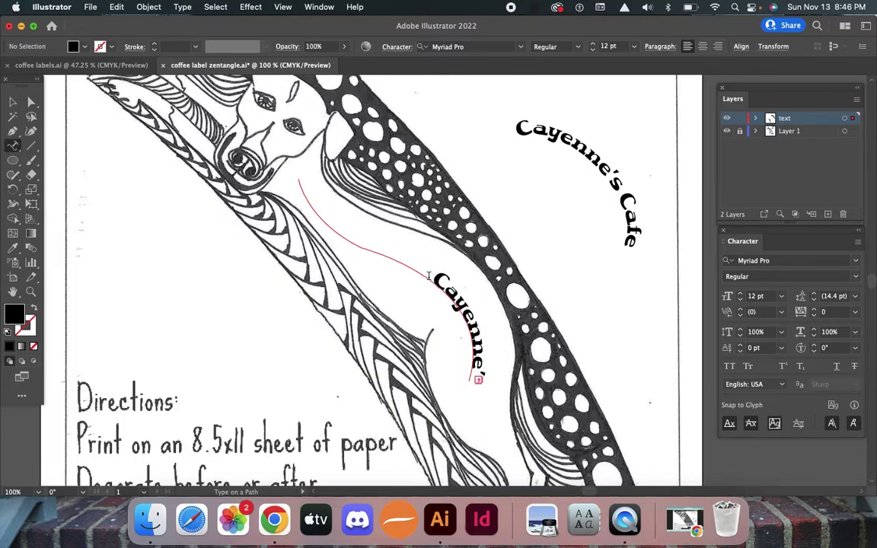
click(396, 255)
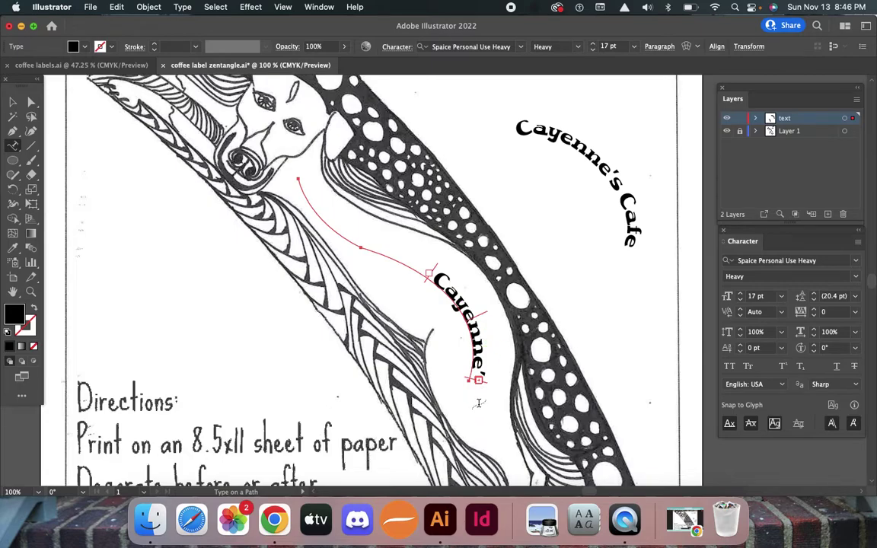
click(31, 101)
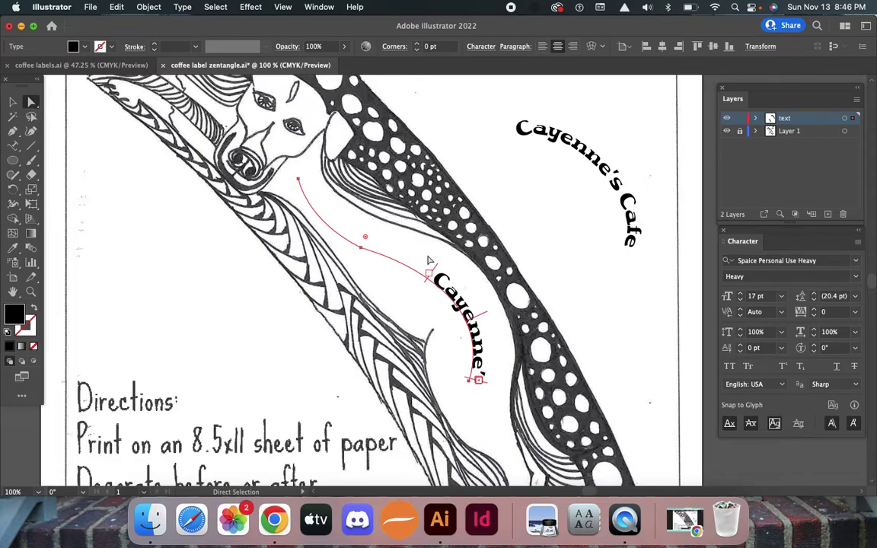
drag(437, 270, 303, 186)
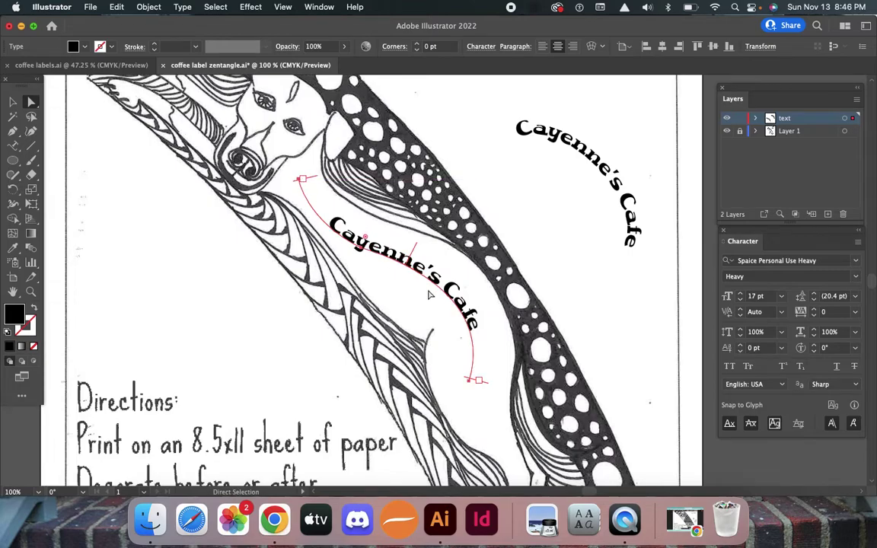
Select all the Cayenne's Cafe path text, enlarge it to 25 pt, and deselect
click(13, 145)
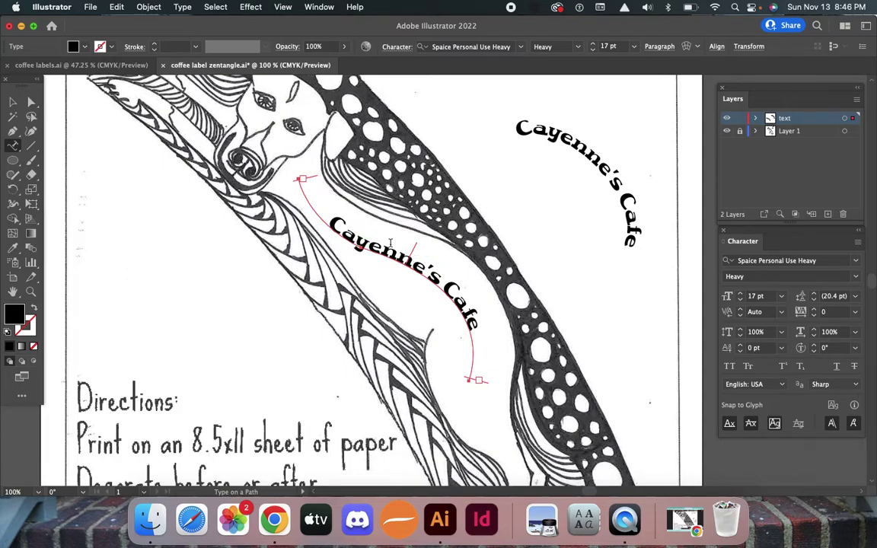
click(352, 224)
key(ctrl+a)
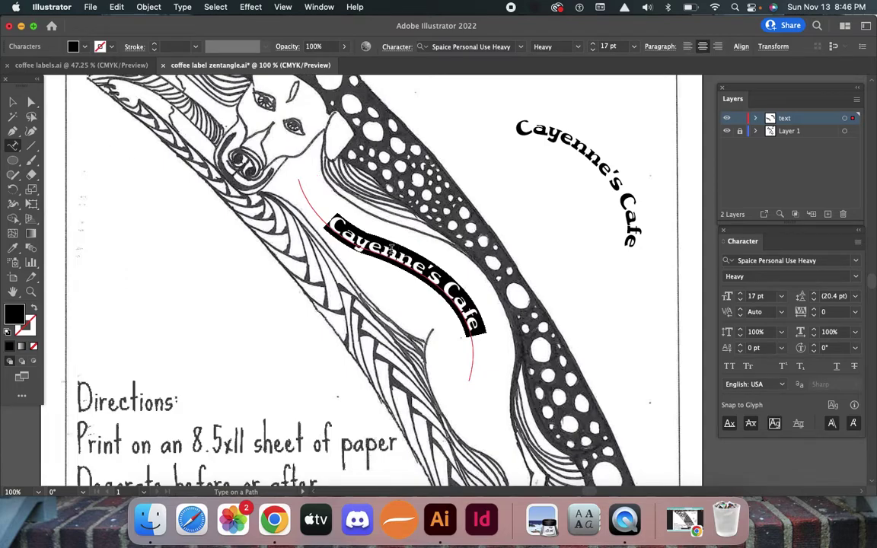
click(741, 294)
click(740, 293)
click(740, 293)
click(740, 293)
click(740, 293)
click(740, 293)
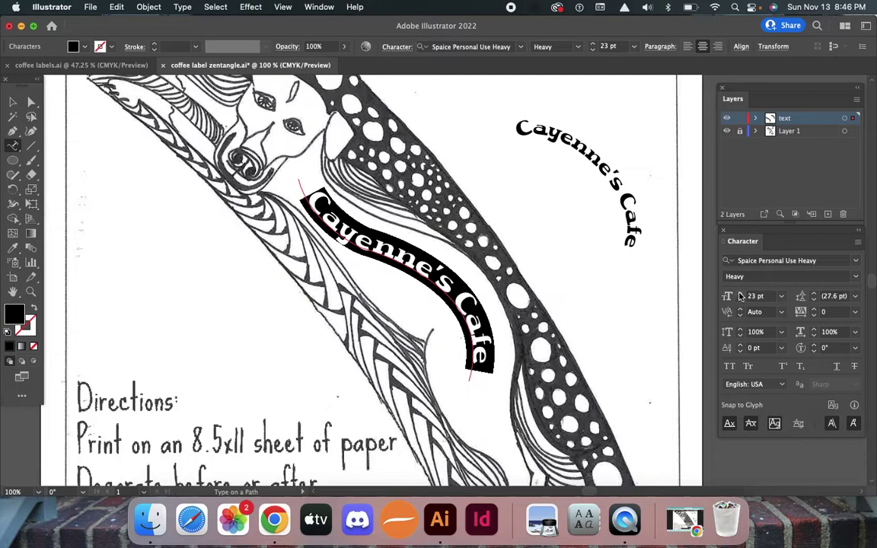
click(740, 293)
click(740, 293)
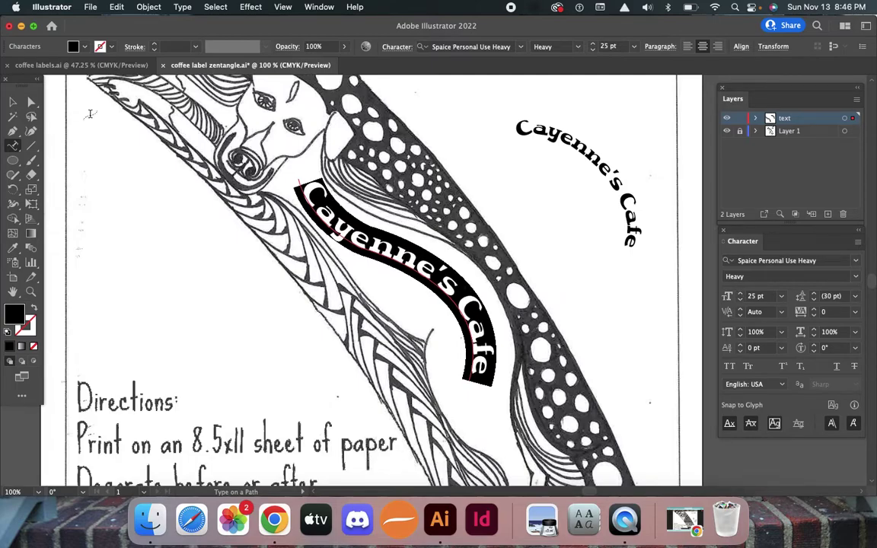
click(13, 101)
click(566, 184)
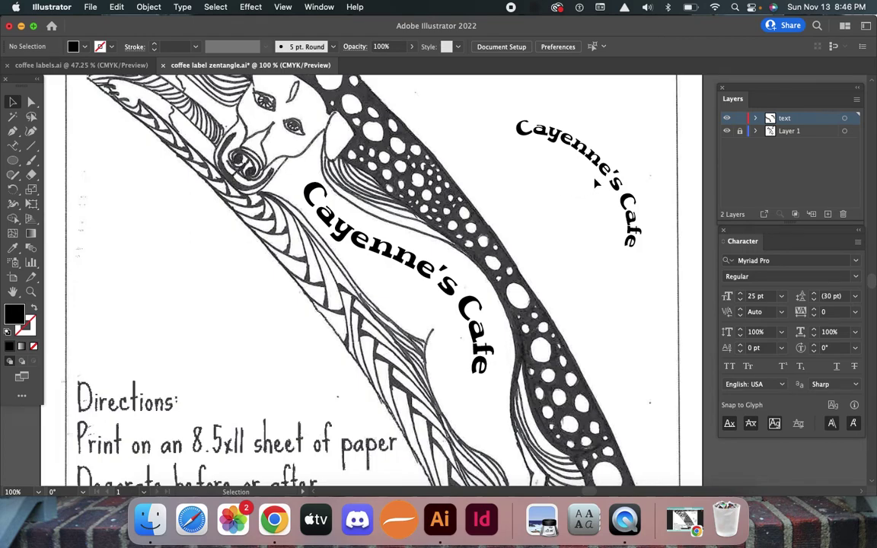
Delete the leftover top-right circular Cayenne's Cafe copy and fit the page in view
drag(616, 173, 586, 202)
key(Delete)
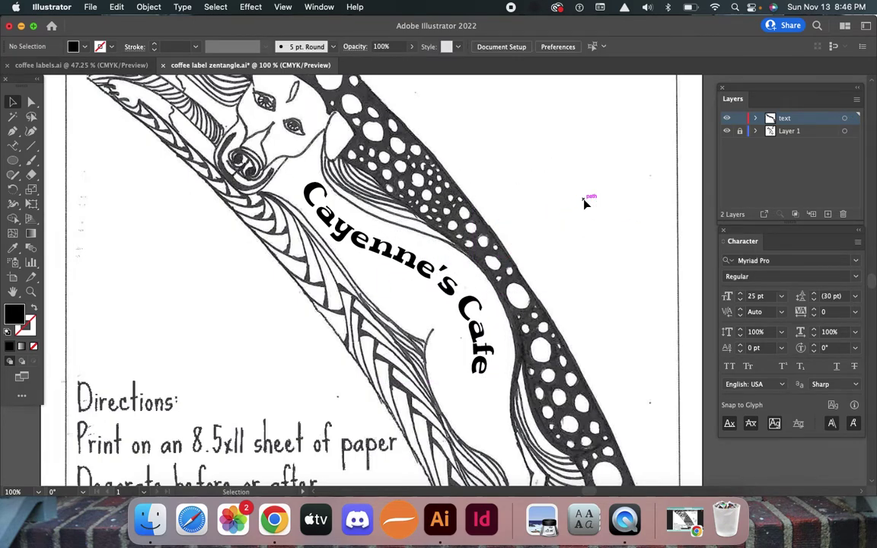
key(ctrl+0)
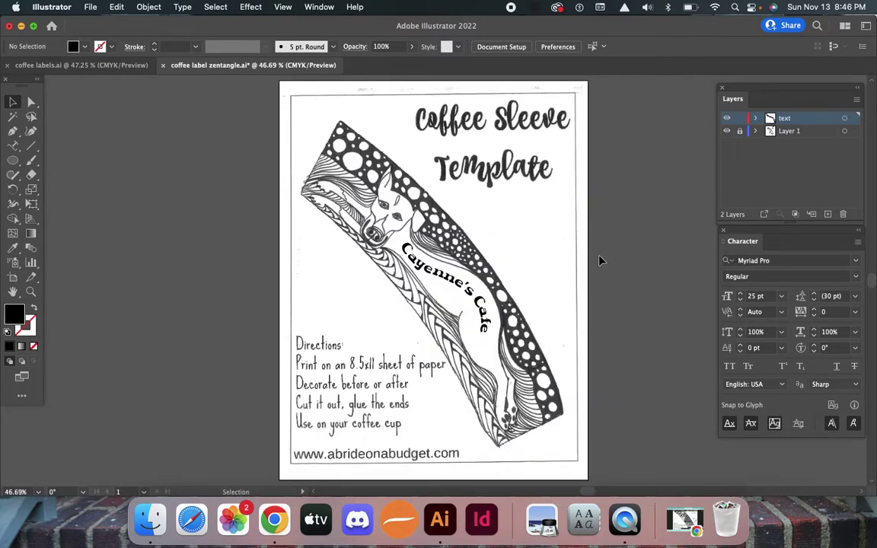